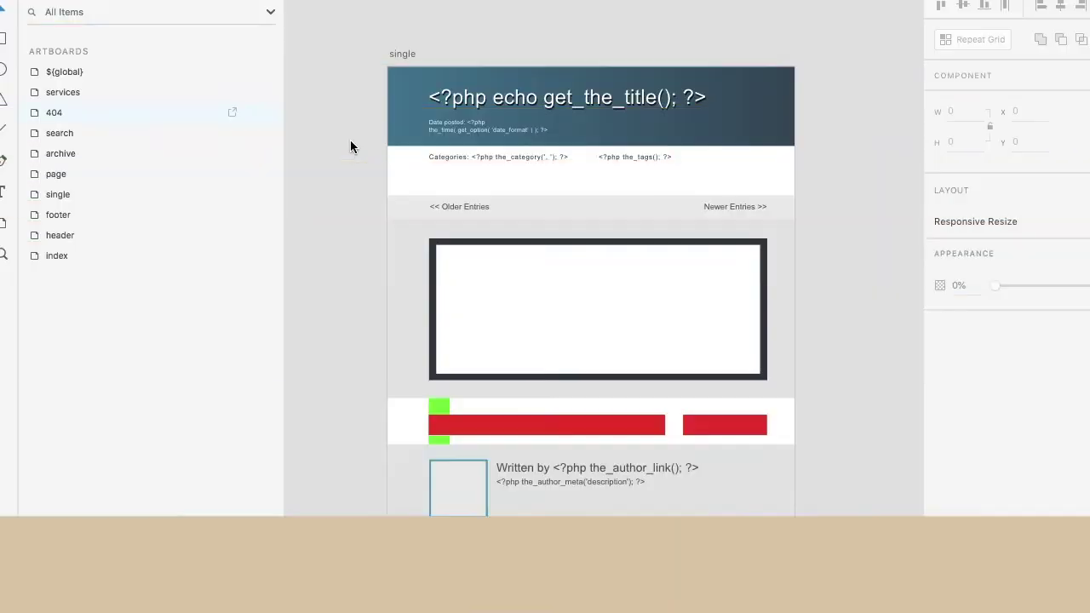
- Select the header title on the 'single' artboard to list that artboard's layers
{"action": "left_click", "coordinate": [485, 96]}
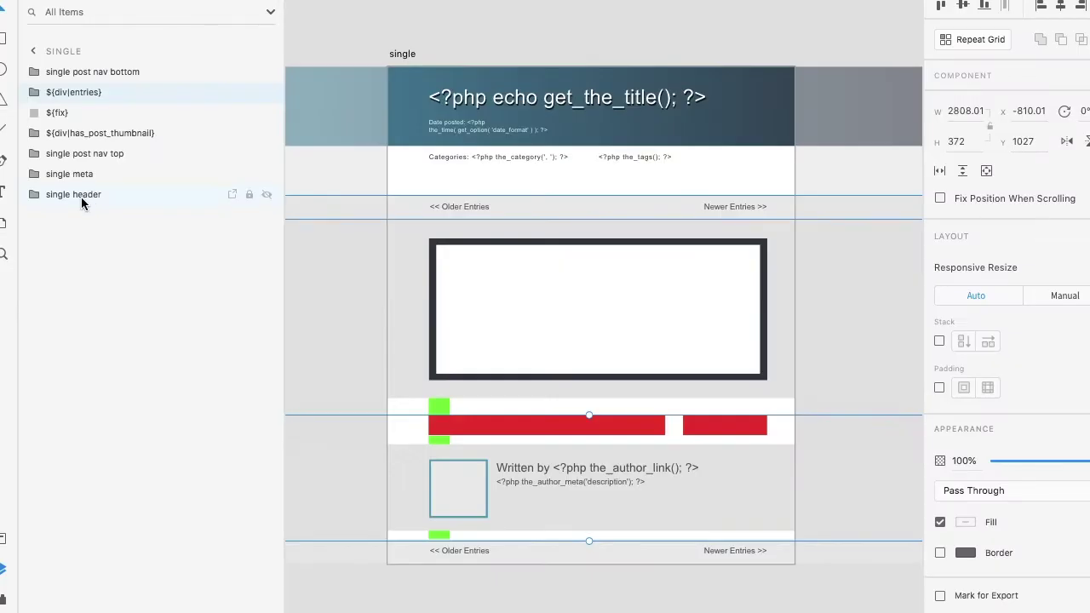
{"action": "left_click", "coordinate": [52, 198]}
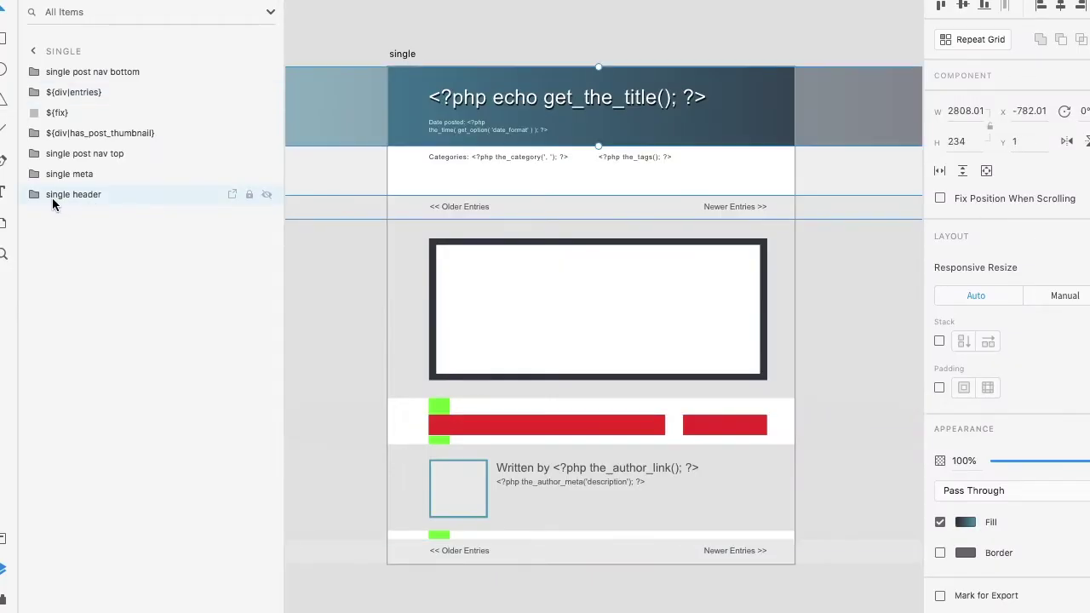
{"action": "left_click", "coordinate": [43, 177]}
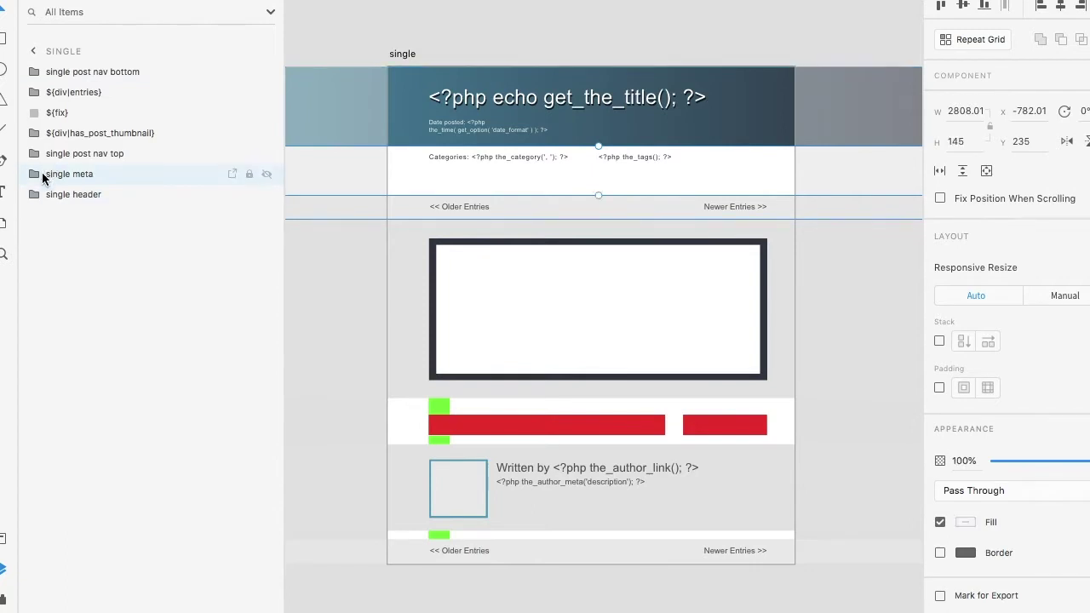
{"action": "left_click", "coordinate": [47, 155]}
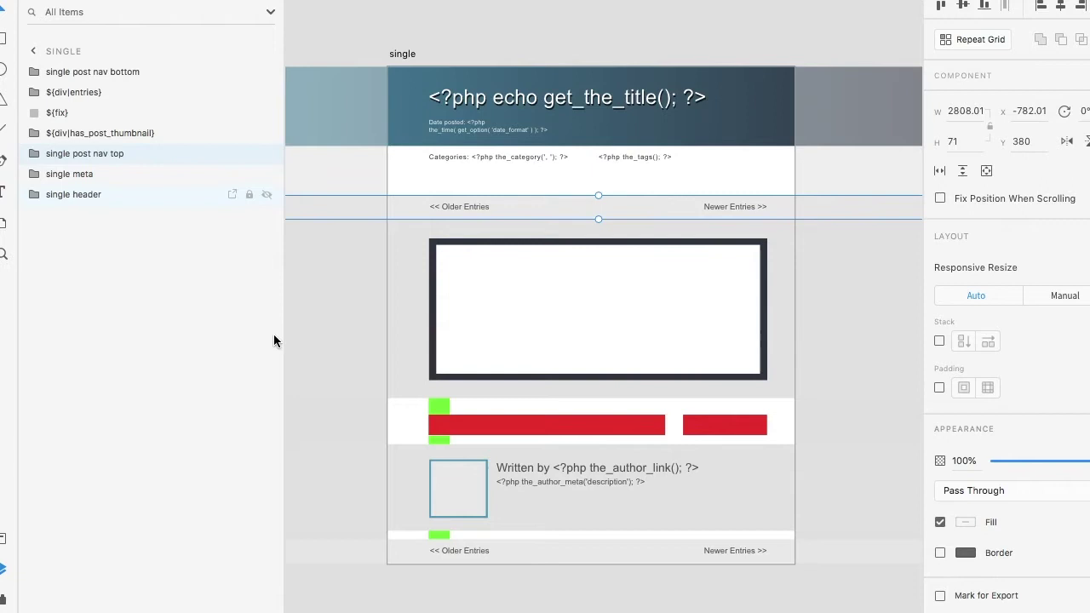
{"action": "left_click", "coordinate": [327, 356]}
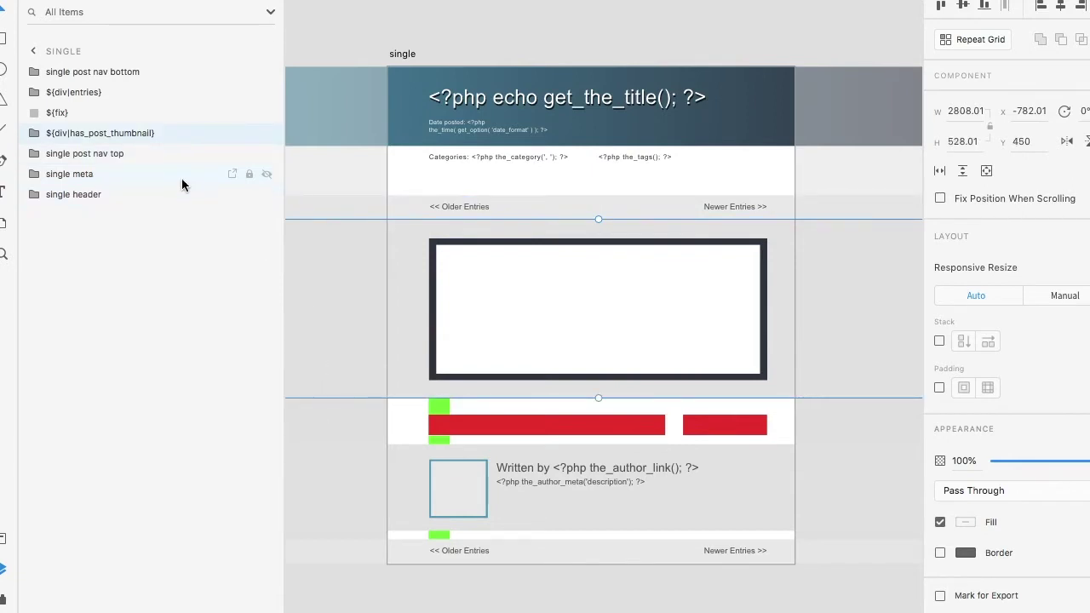
{"action": "left_click", "coordinate": [40, 113]}
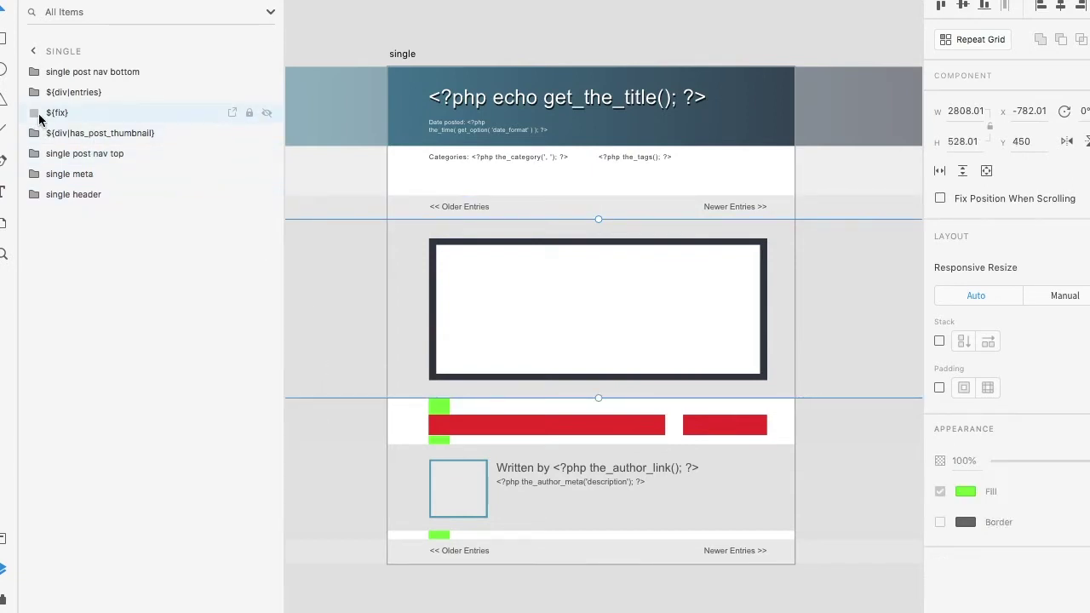
{"action": "left_click", "coordinate": [36, 94]}
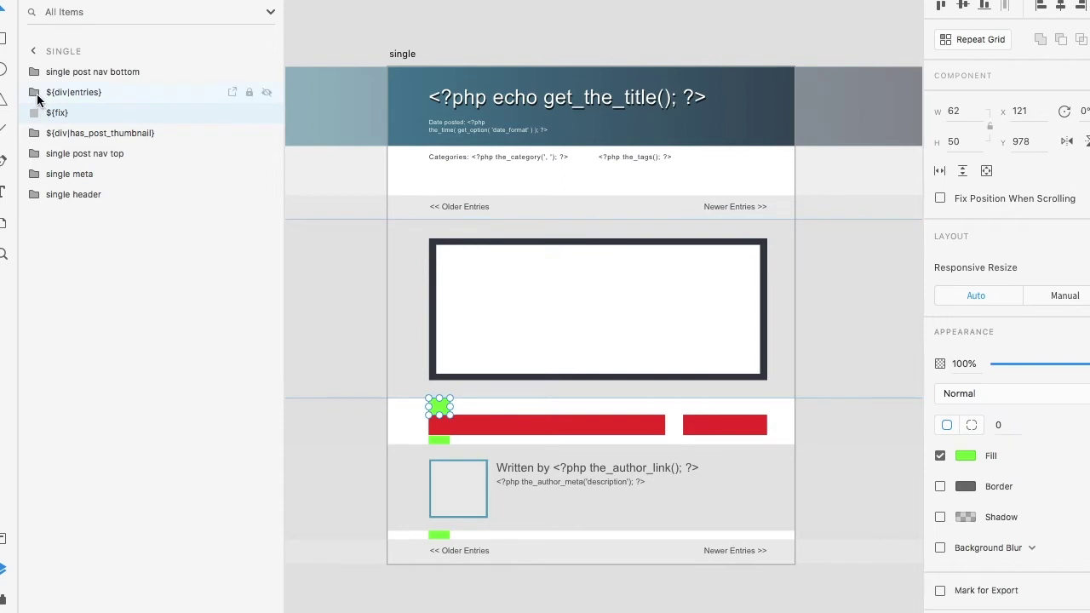
{"action": "left_click", "coordinate": [37, 95]}
{"action": "left_click", "coordinate": [60, 97]}
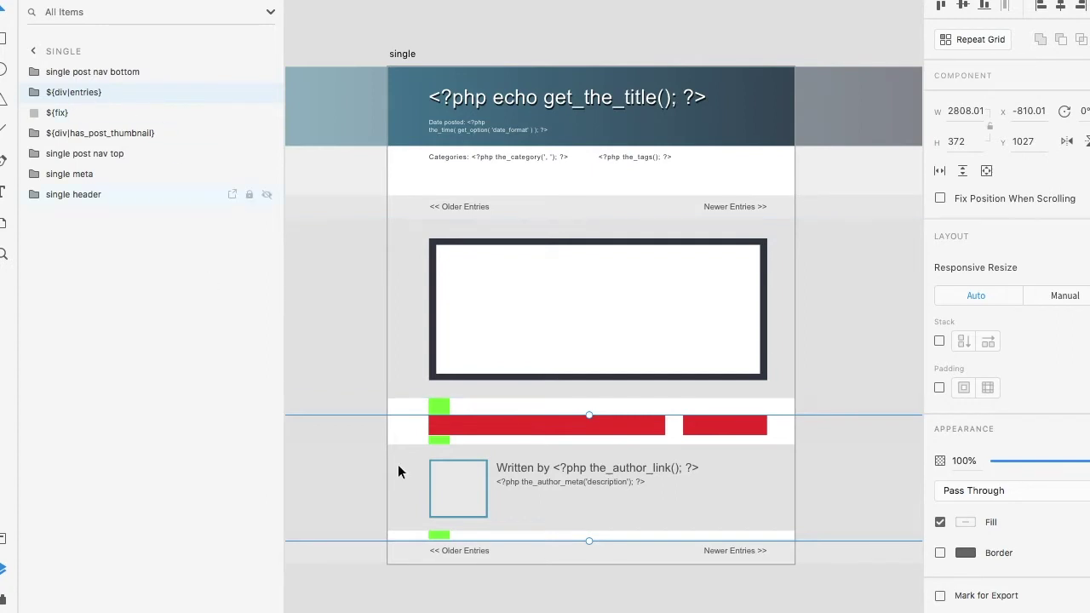
- Resize the green ${fix} spacer in the comments area from 25 to 30 tall (62 × 30)
{"action": "scroll", "coordinate": [446, 538], "scroll_direction": "up", "scroll_amount": 5}
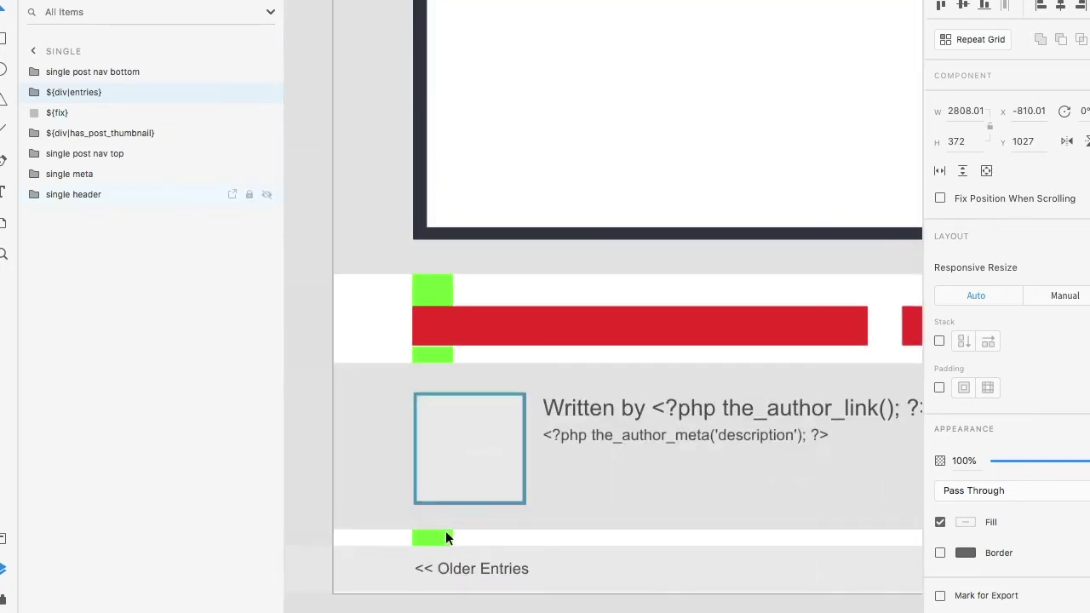
{"action": "scroll", "coordinate": [446, 531], "scroll_direction": "down", "scroll_amount": 2}
{"action": "left_click", "coordinate": [655, 511]}
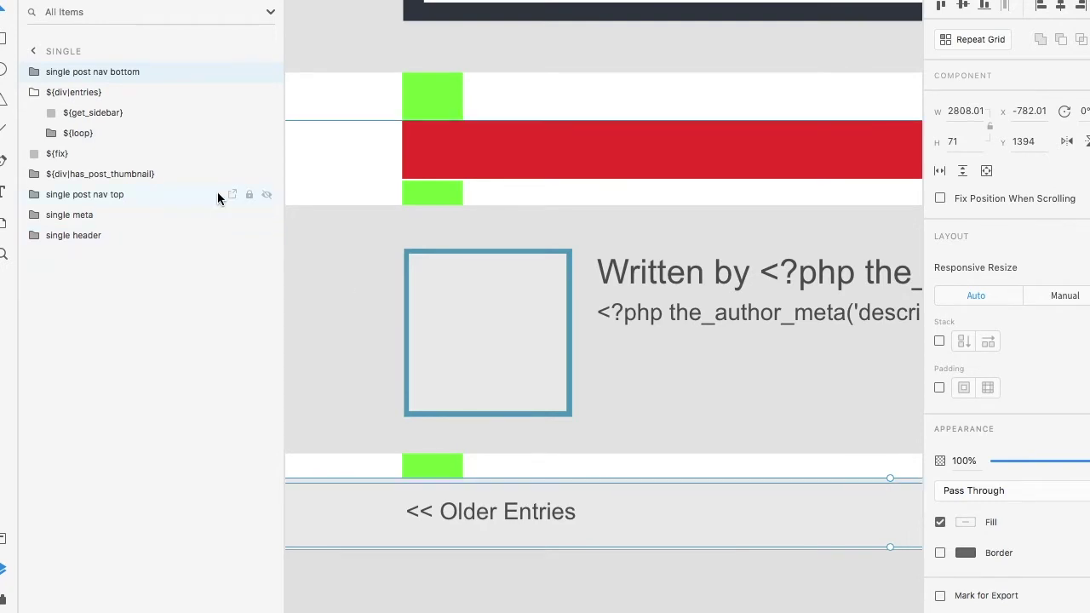
{"action": "left_click", "coordinate": [35, 92]}
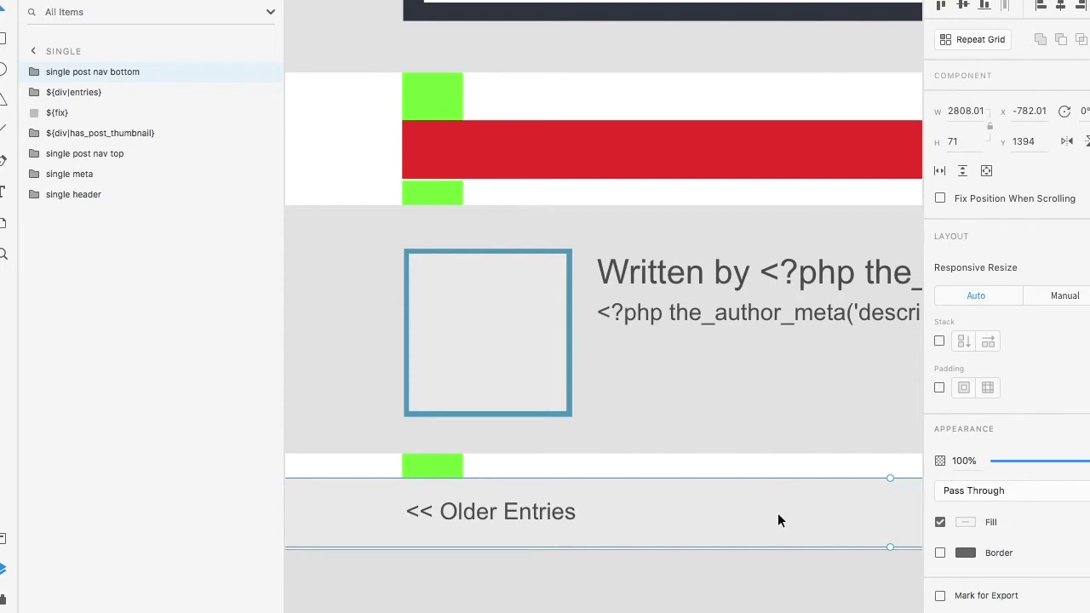
{"action": "scroll", "coordinate": [778, 517], "scroll_direction": "up", "scroll_amount": 2}
{"action": "left_click", "coordinate": [583, 512]}
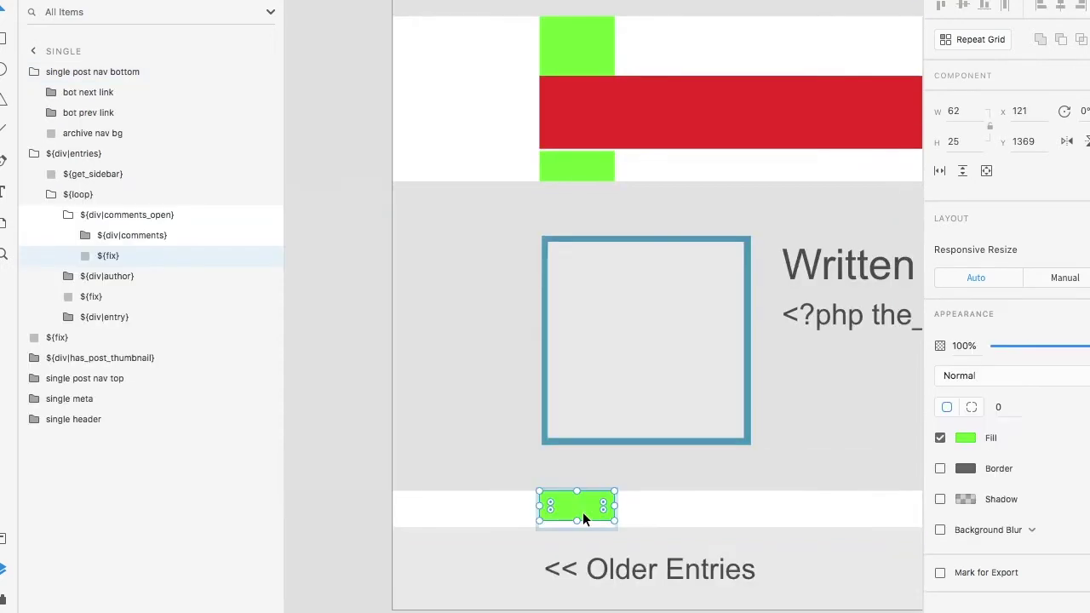
{"action": "left_click_drag", "start_coordinate": [579, 521], "coordinate": [579, 528]}
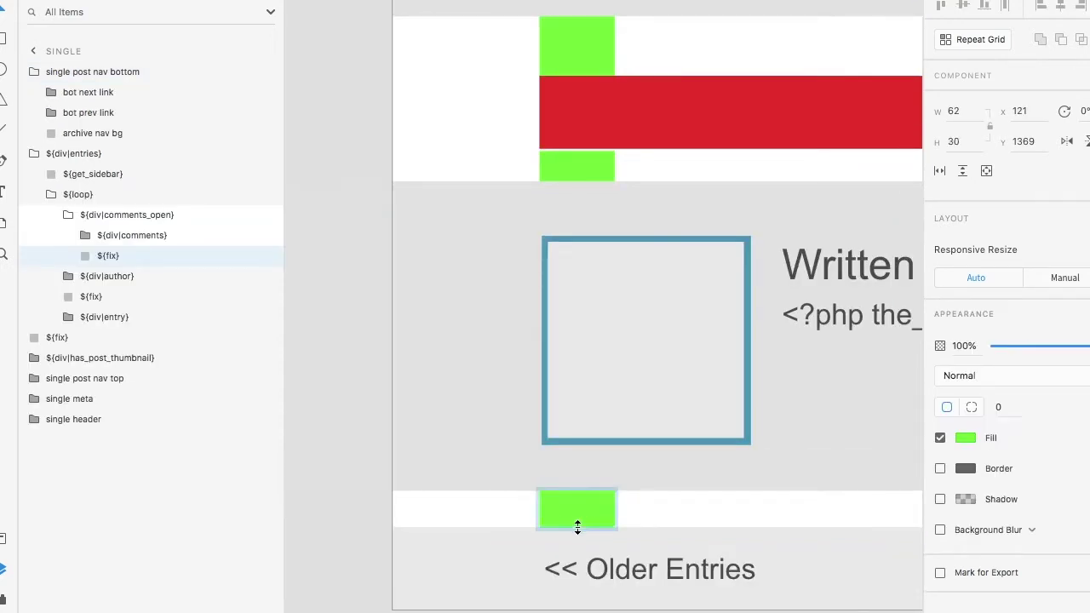
- Collapse the ${div|comments_open}, ${loop}, ${div|entries} and single post nav bottom groups
{"action": "left_click", "coordinate": [68, 214]}
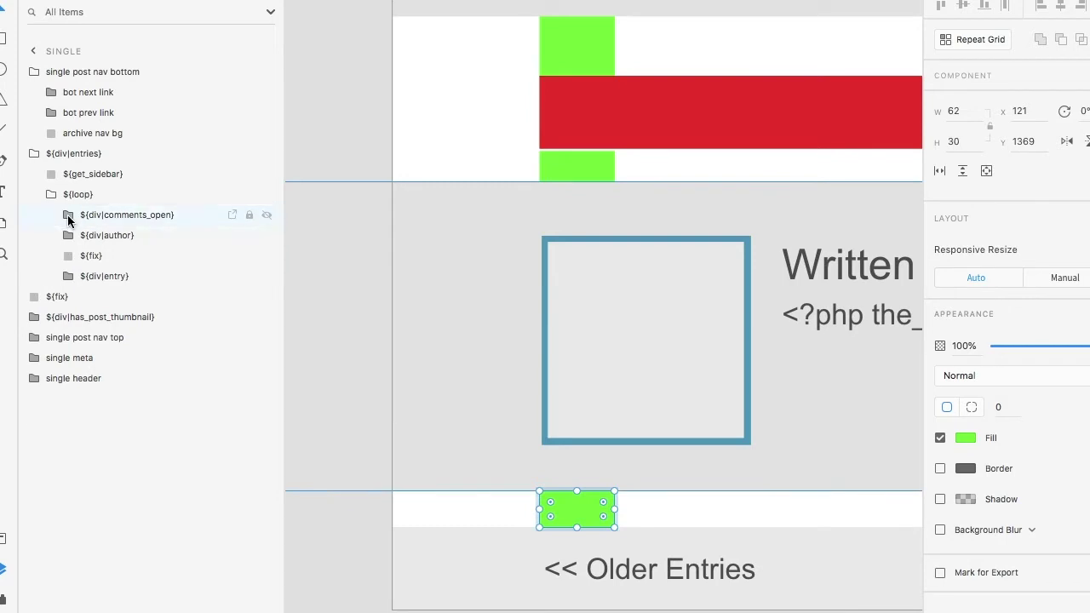
{"action": "left_click", "coordinate": [50, 194]}
{"action": "left_click", "coordinate": [35, 153]}
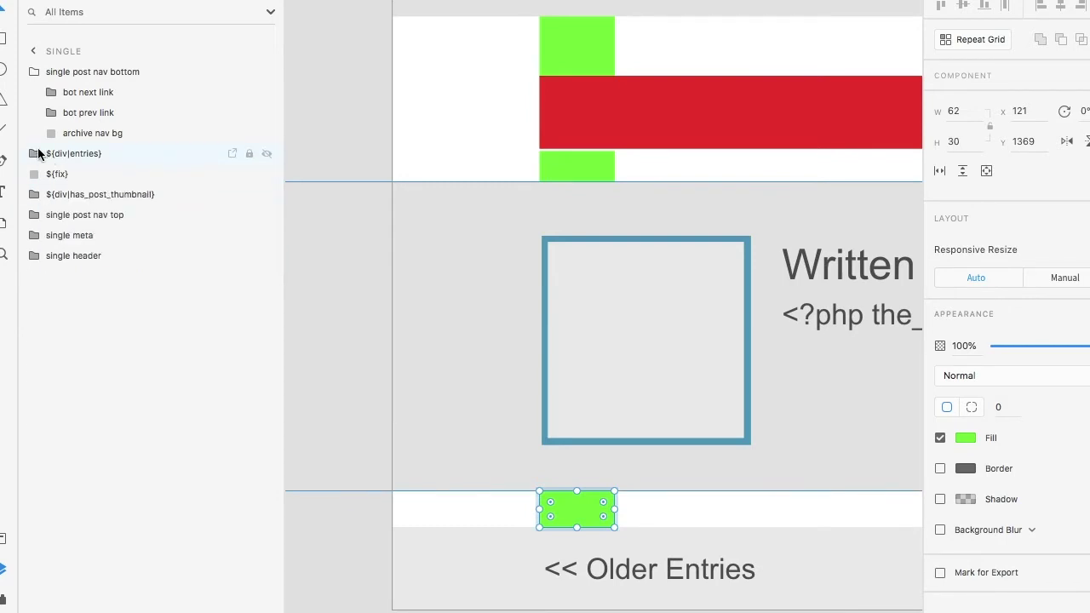
{"action": "left_click", "coordinate": [33, 72]}
{"action": "scroll", "coordinate": [458, 125], "scroll_direction": "down", "scroll_amount": 5}
{"action": "left_click", "coordinate": [458, 124]}
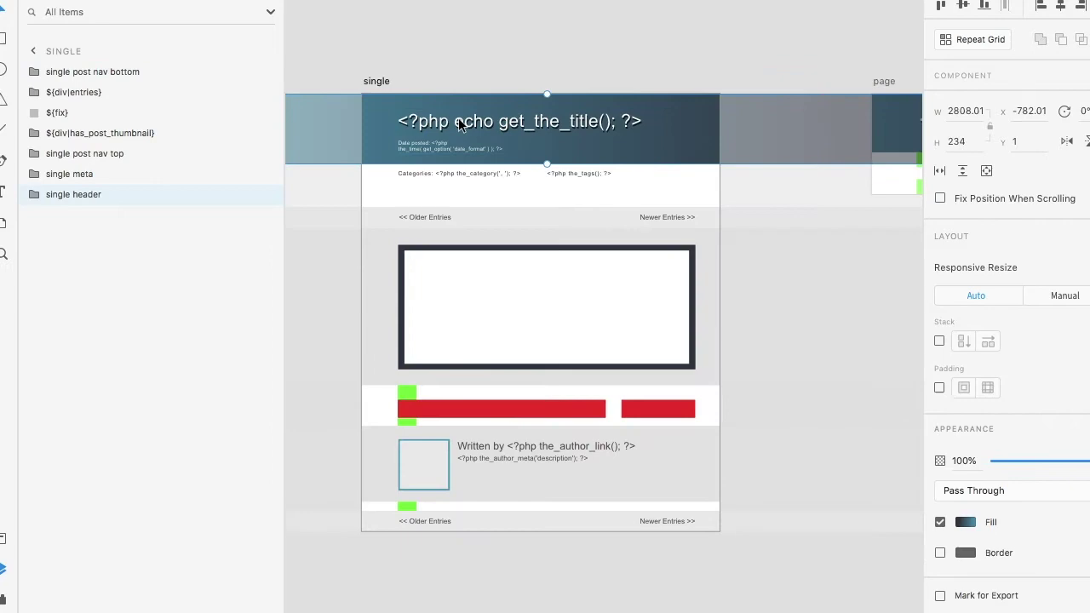
{"action": "double_click", "coordinate": [459, 125]}
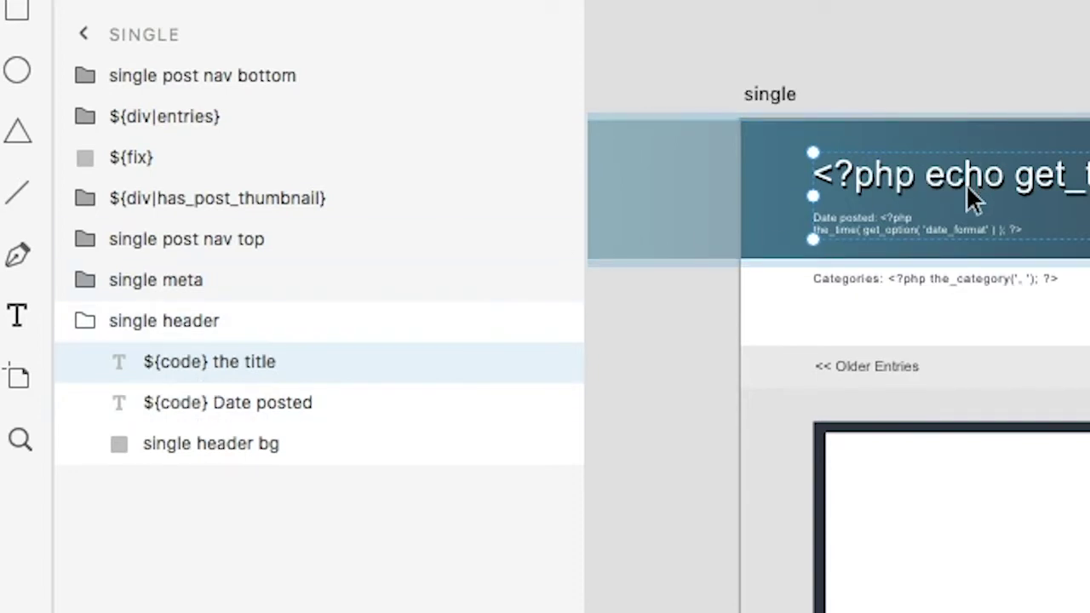
{"action": "scroll", "coordinate": [865, 221], "scroll_direction": "up", "scroll_amount": 5}
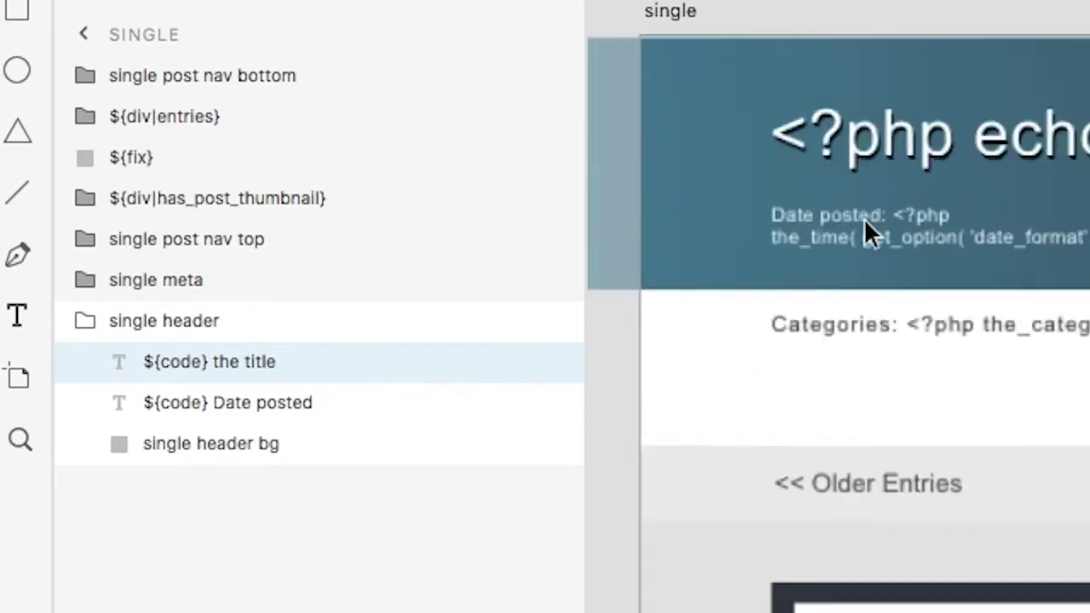
{"action": "scroll", "coordinate": [864, 219], "scroll_direction": "right", "scroll_amount": 2}
{"action": "scroll", "coordinate": [864, 218], "scroll_direction": "up", "scroll_amount": 1}
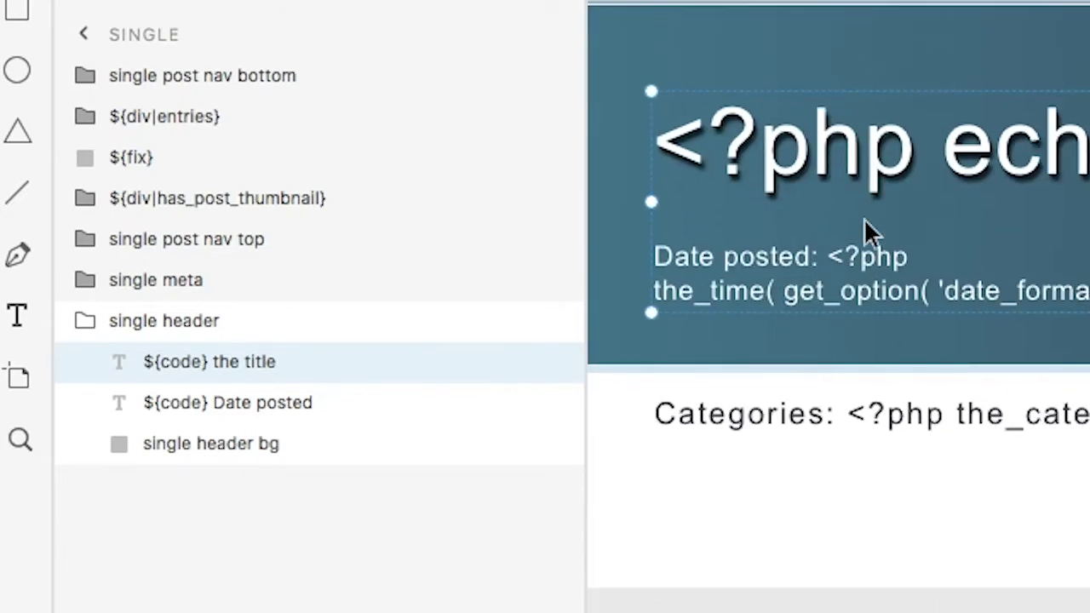
{"action": "scroll", "coordinate": [866, 228], "scroll_direction": "right", "scroll_amount": 2}
{"action": "scroll", "coordinate": [865, 228], "scroll_direction": "up", "scroll_amount": 1}
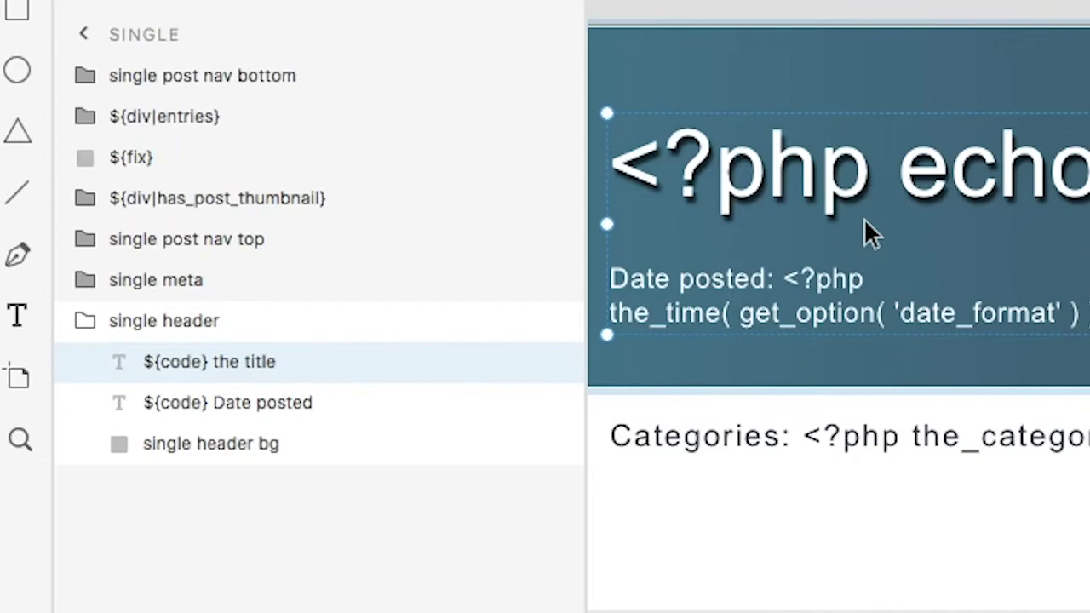
{"action": "scroll", "coordinate": [864, 230], "scroll_direction": "down", "scroll_amount": 2}
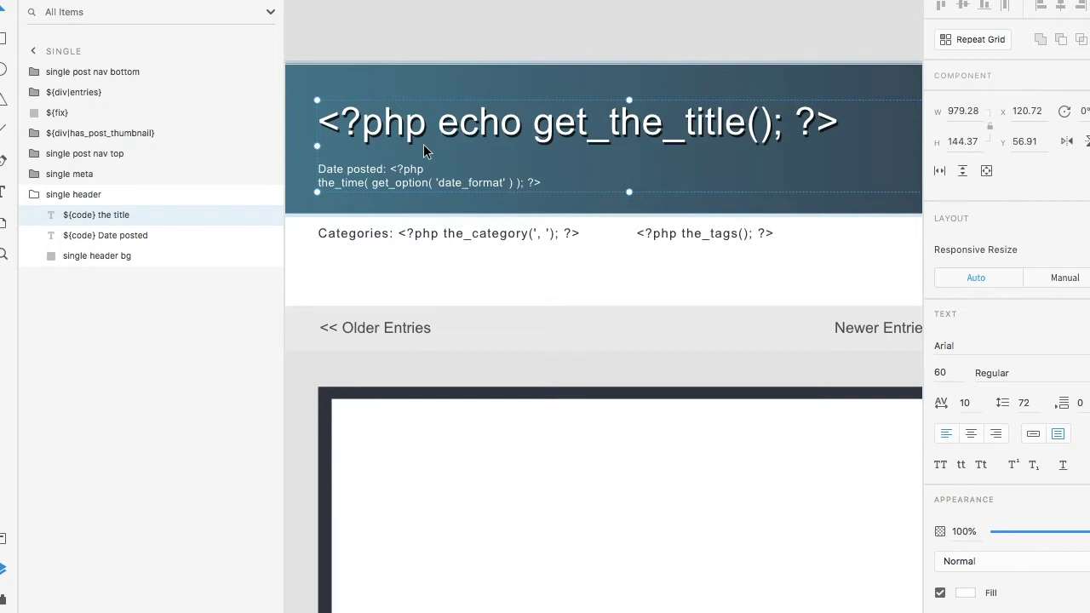
{"action": "scroll", "coordinate": [536, 125], "scroll_direction": "down", "scroll_amount": 2}
{"action": "left_click", "coordinate": [536, 125]}
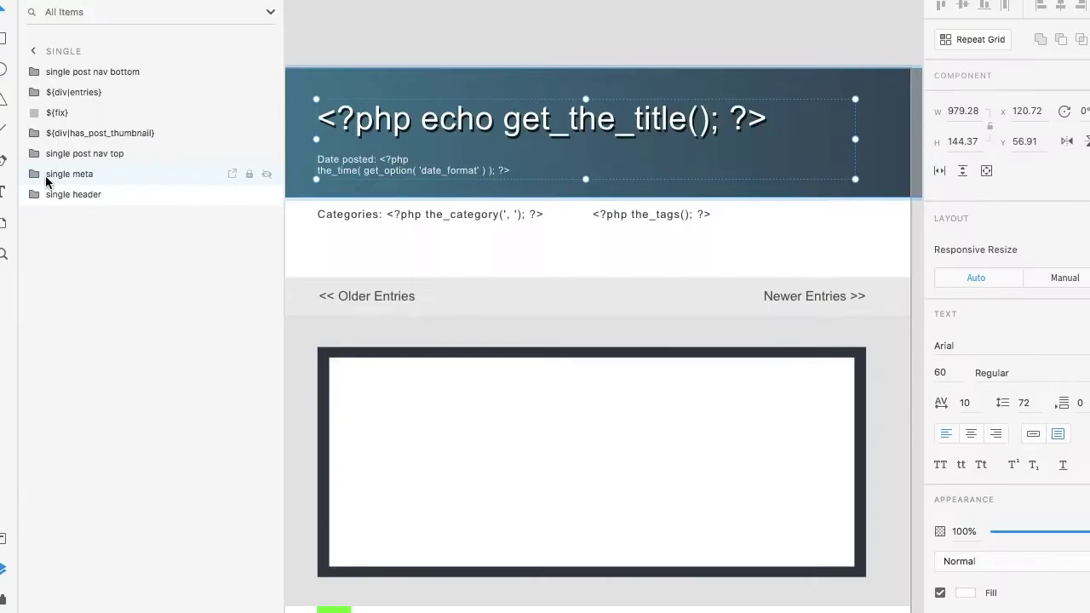
{"action": "left_click", "coordinate": [47, 176]}
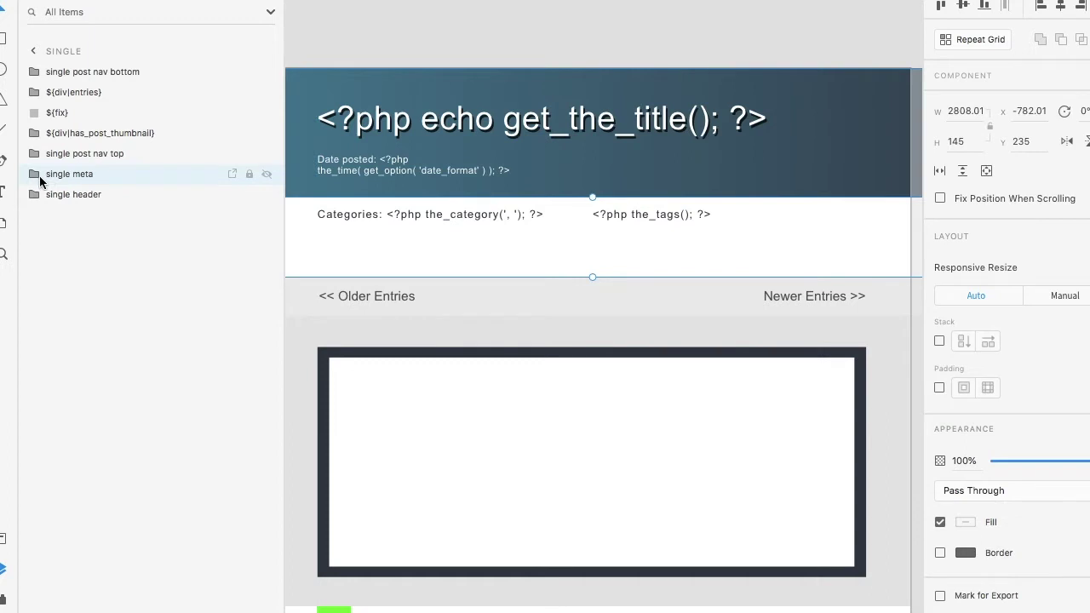
{"action": "left_click", "coordinate": [39, 177]}
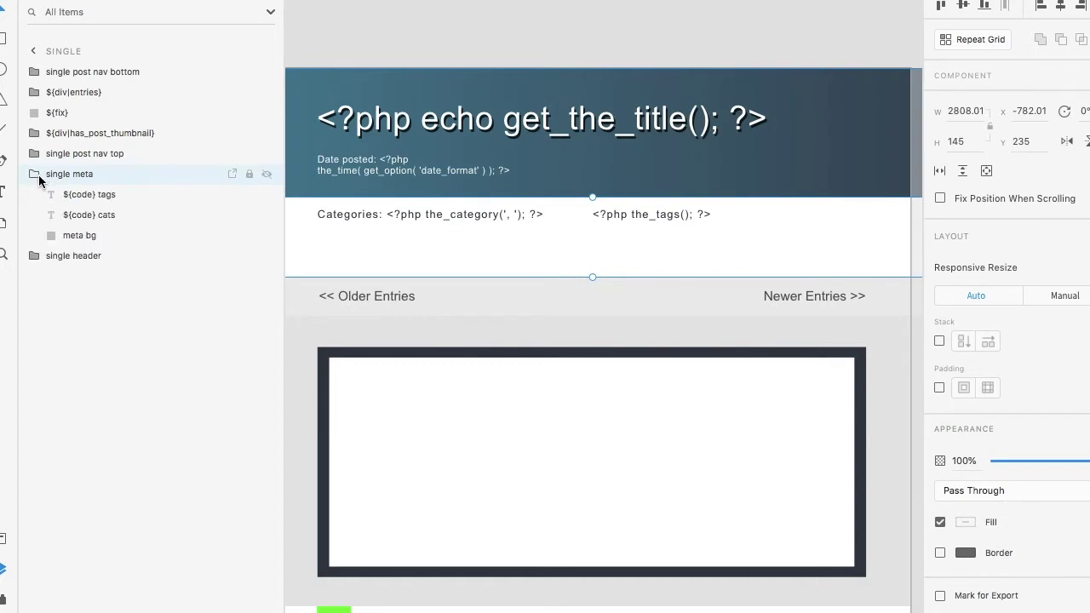
{"action": "left_click", "coordinate": [126, 197]}
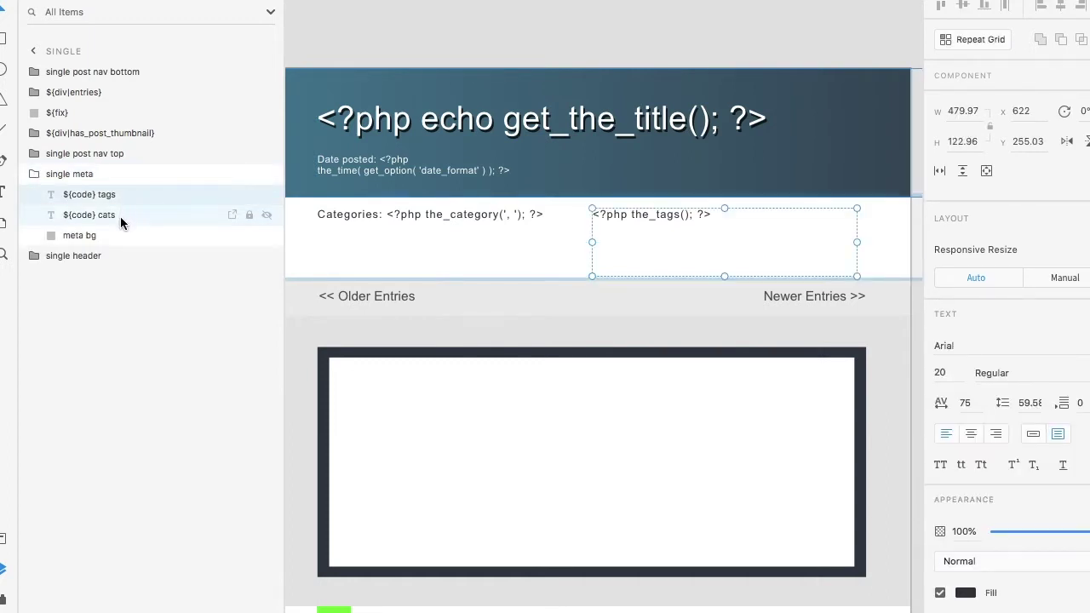
{"action": "left_click", "coordinate": [120, 217]}
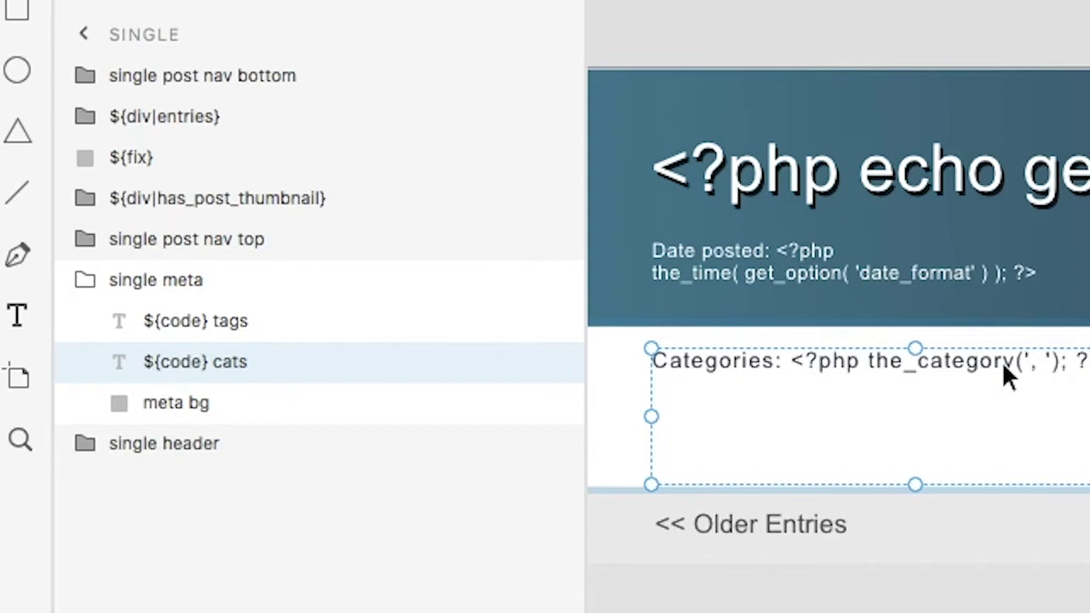
{"action": "left_click", "coordinate": [88, 281]}
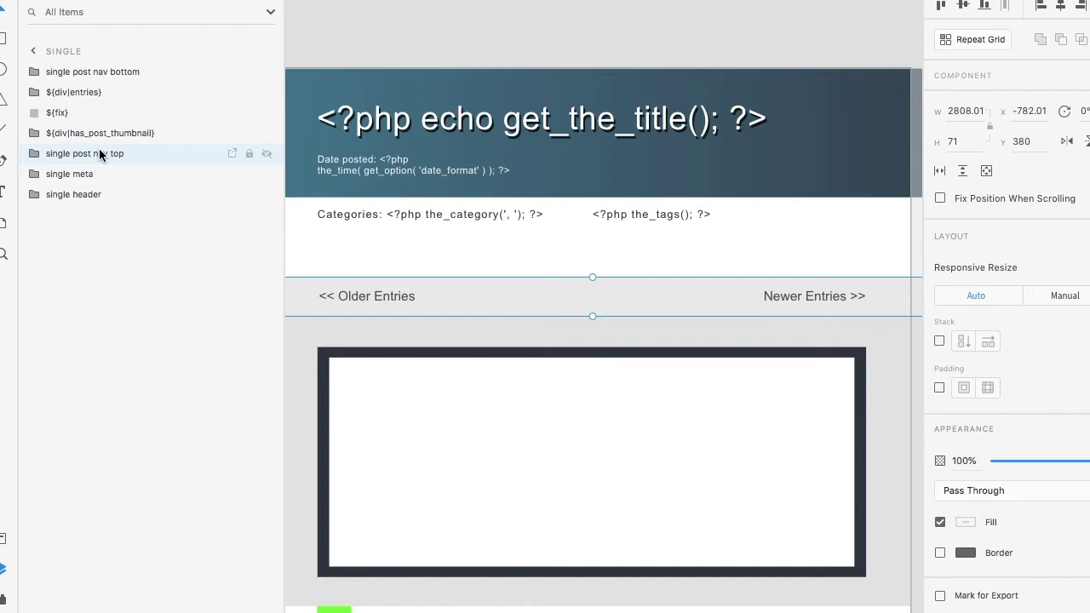
{"action": "left_click", "coordinate": [34, 155]}
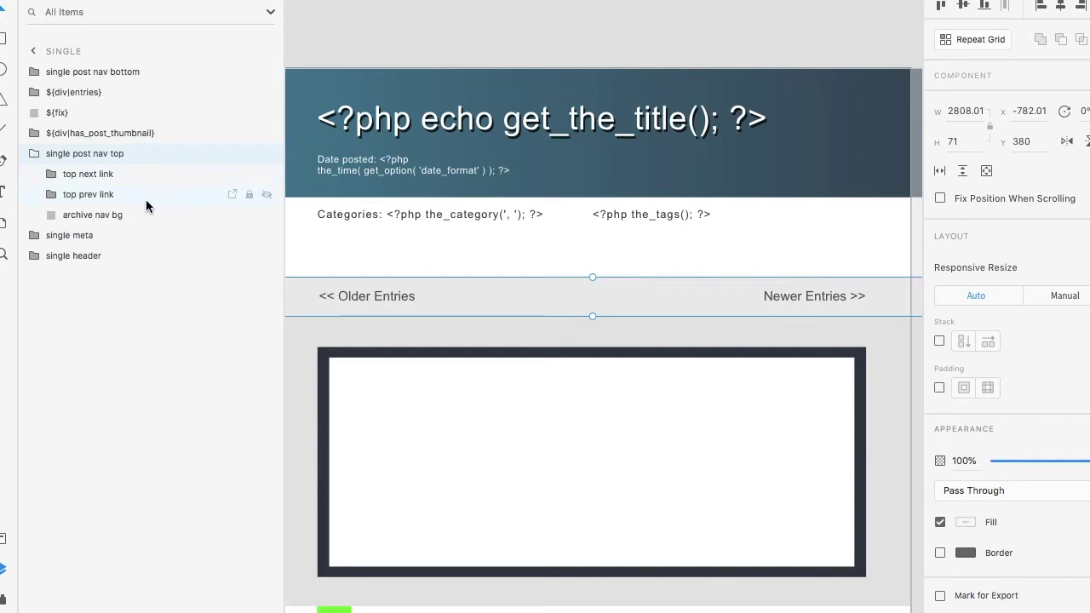
{"action": "left_click", "coordinate": [66, 174]}
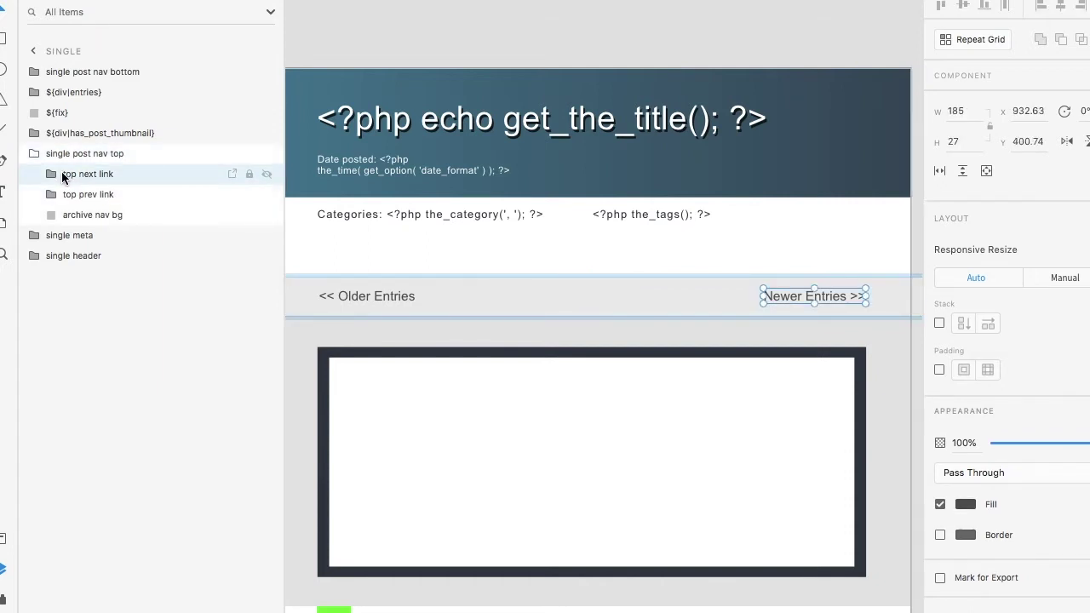
{"action": "left_click", "coordinate": [52, 218]}
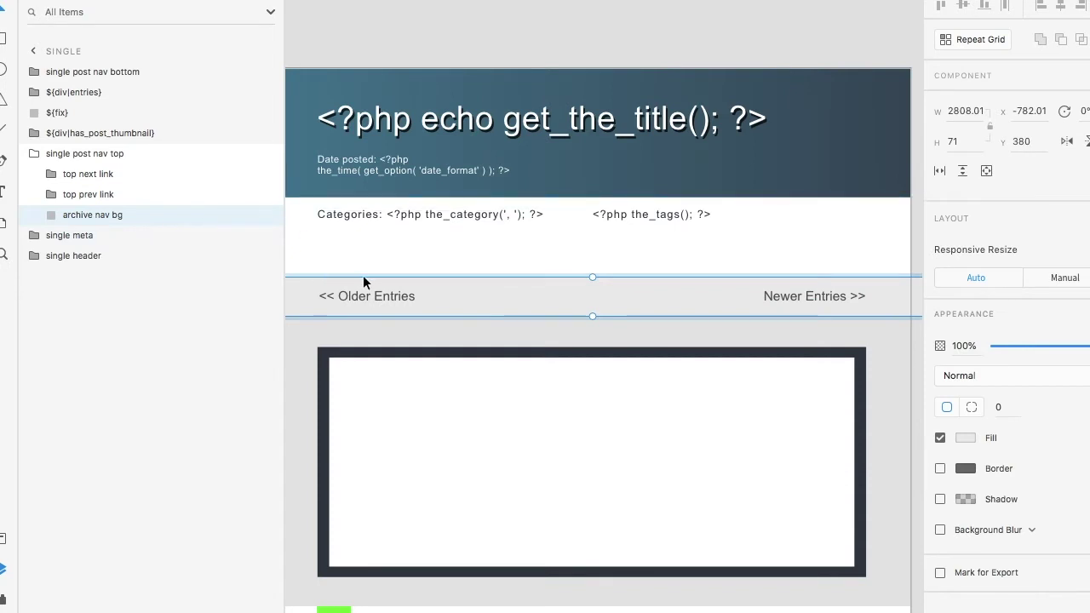
{"action": "scroll", "coordinate": [363, 281], "scroll_direction": "down", "scroll_amount": 2}
{"action": "scroll", "coordinate": [363, 277], "scroll_direction": "left", "scroll_amount": 3}
{"action": "scroll", "coordinate": [363, 277], "scroll_direction": "down", "scroll_amount": 2}
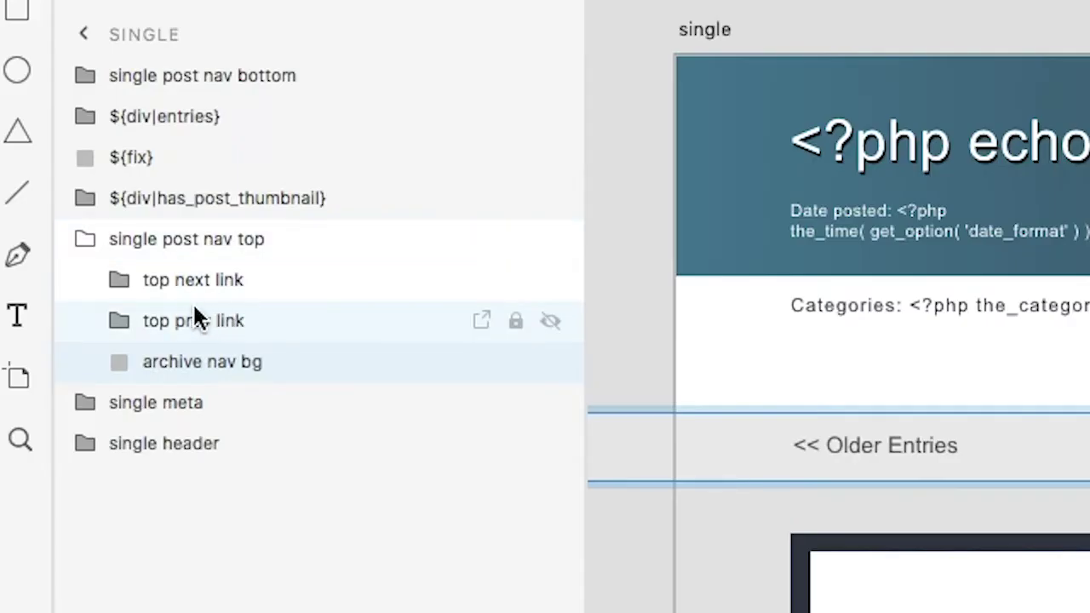
{"action": "left_click", "coordinate": [137, 283]}
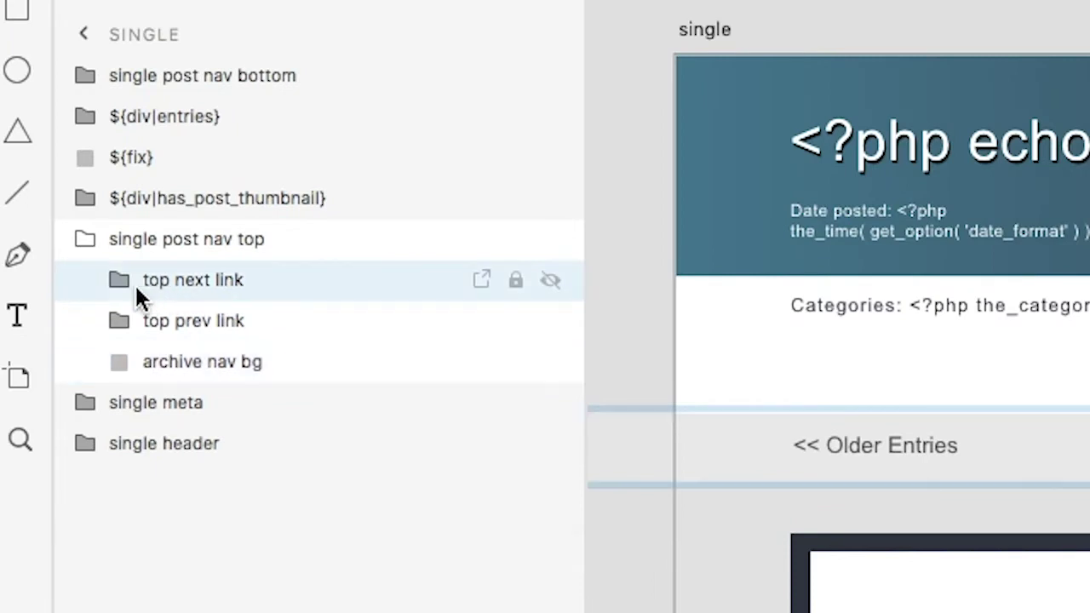
{"action": "left_click", "coordinate": [135, 283]}
{"action": "left_click", "coordinate": [193, 317]}
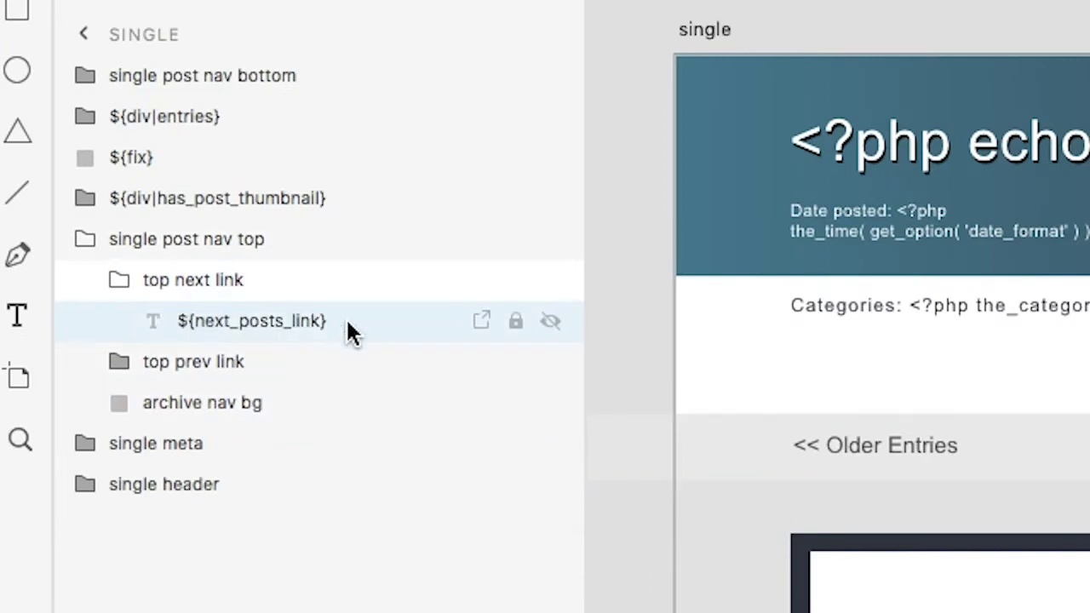
{"action": "left_click", "coordinate": [120, 361]}
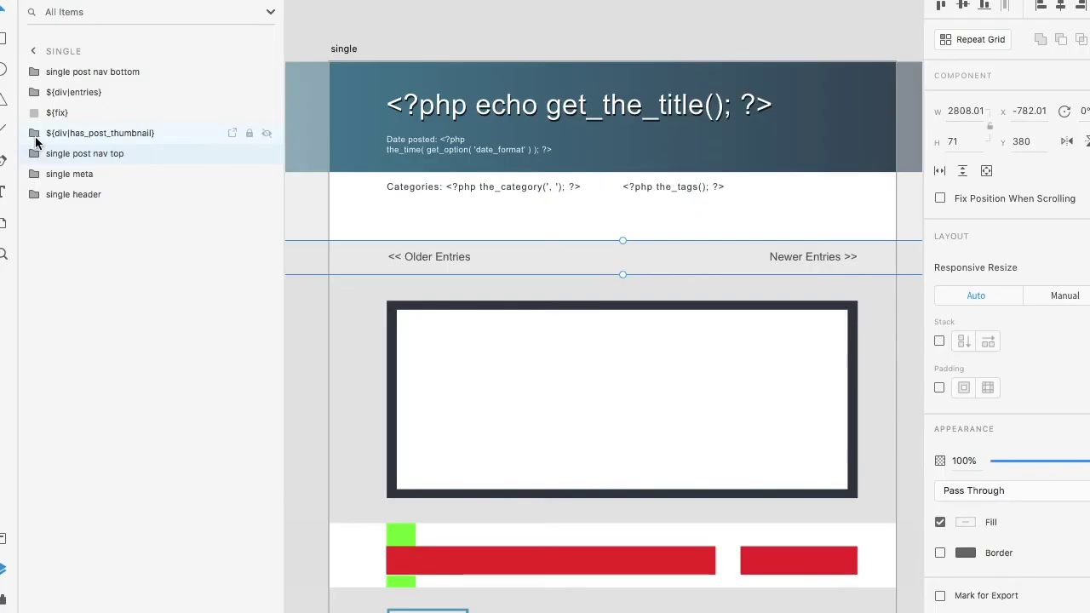
{"action": "left_click", "coordinate": [86, 201]}
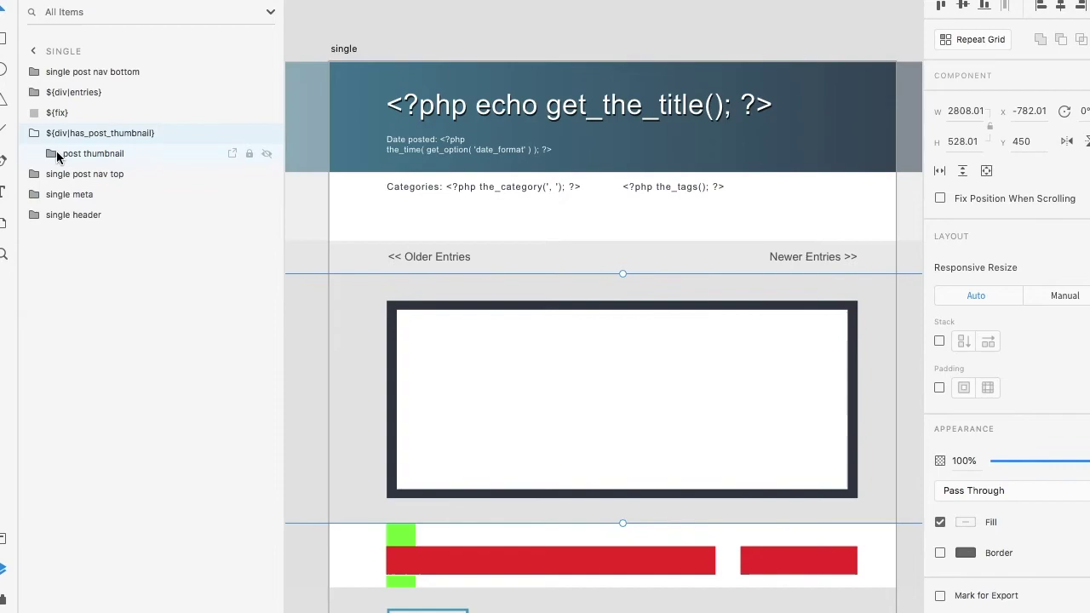
{"action": "left_click", "coordinate": [52, 154]}
{"action": "left_click", "coordinate": [69, 176]}
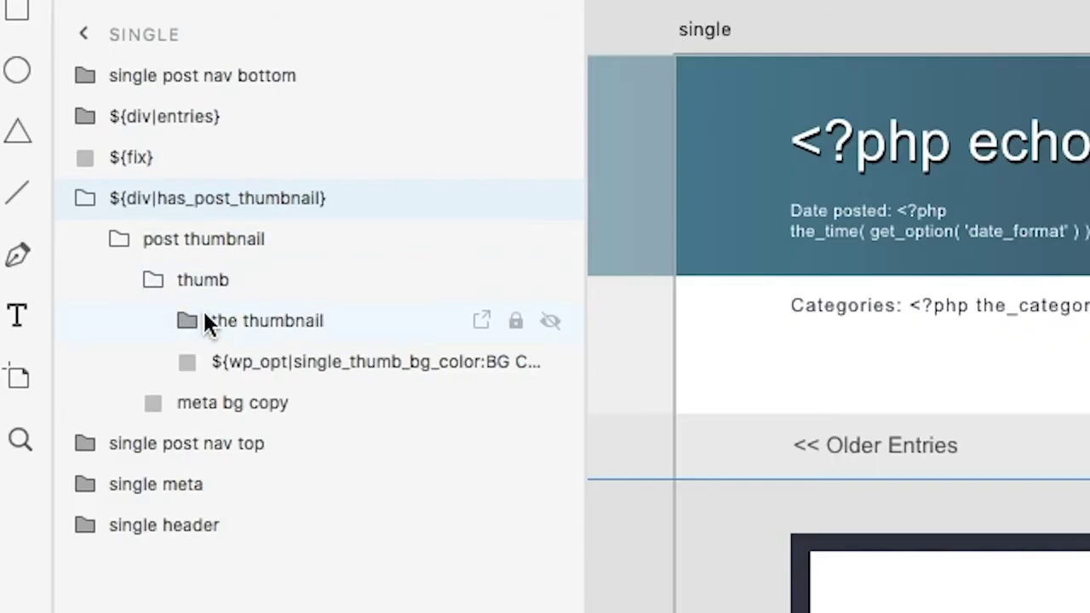
{"action": "left_click", "coordinate": [86, 194]}
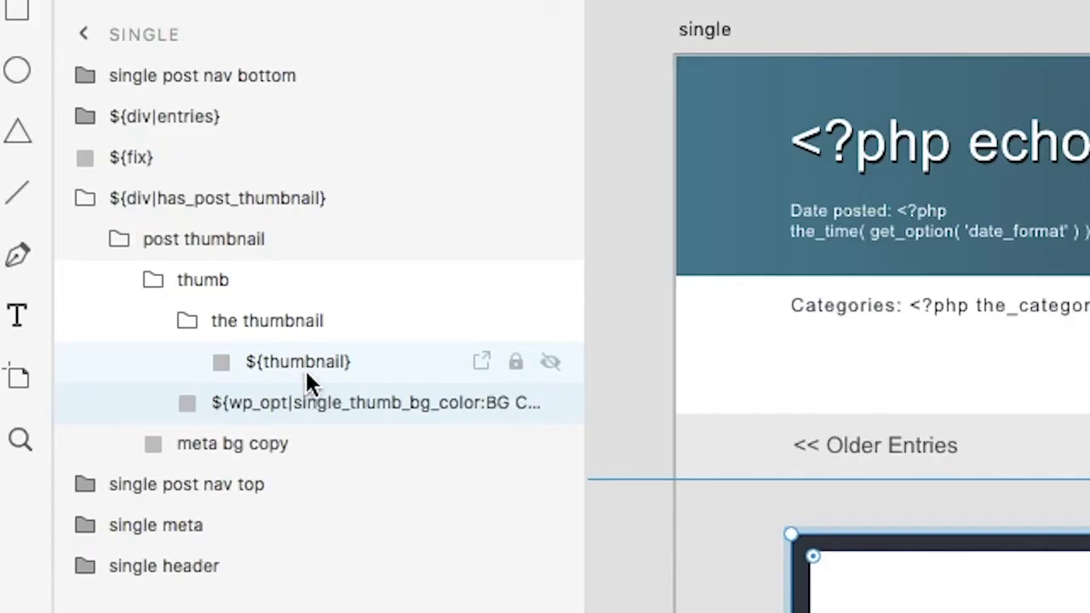
{"action": "left_click", "coordinate": [305, 366]}
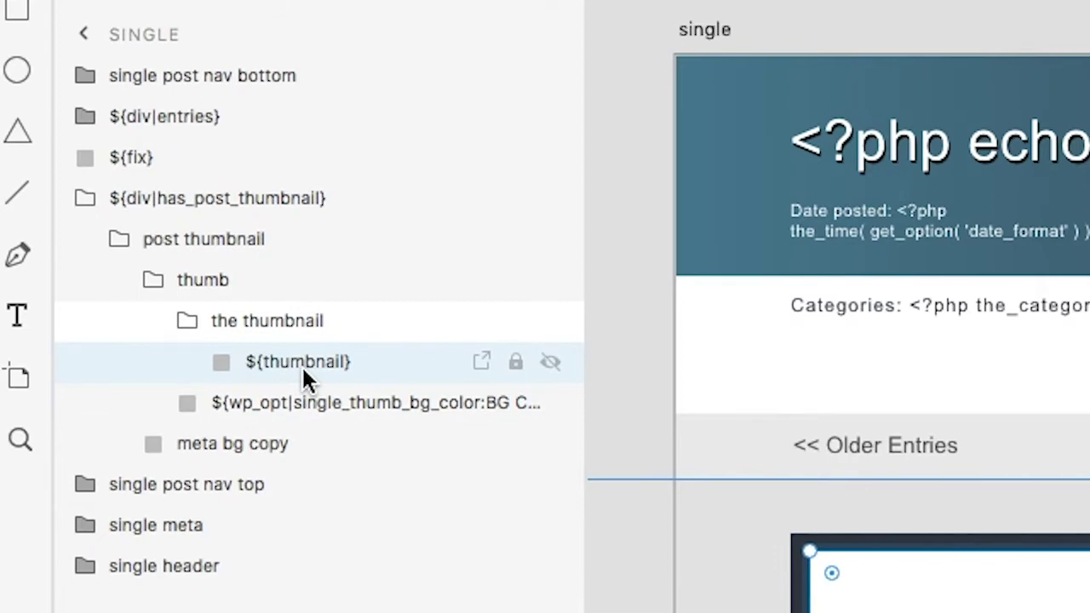
{"action": "left_click", "coordinate": [72, 198]}
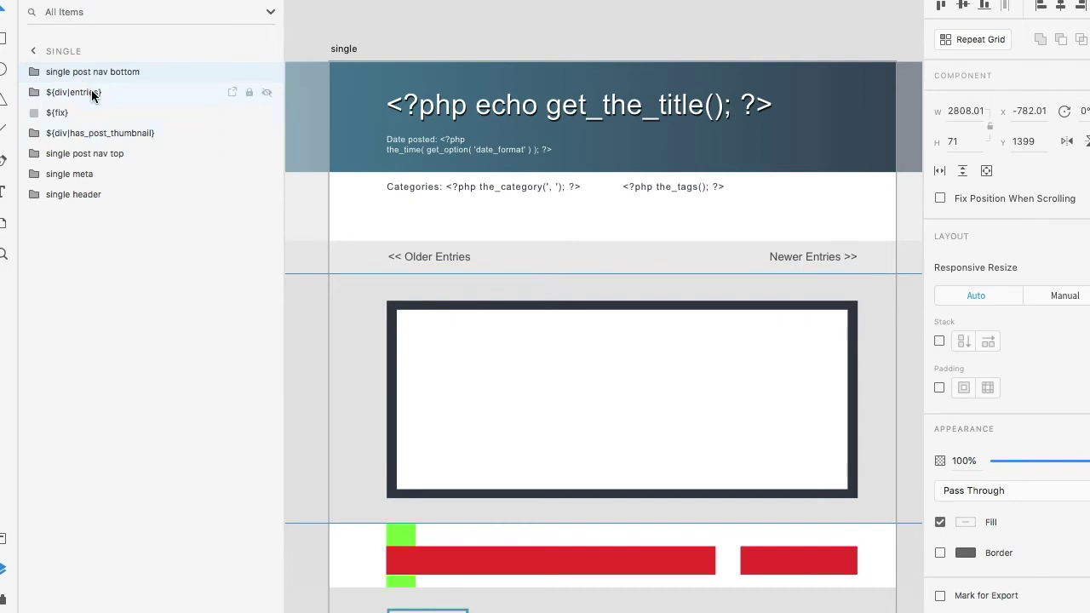
- Expand ${div|entries} and its ${loop} group, briefly opening and closing ${div|entry}
{"action": "left_click", "coordinate": [44, 96]}
{"action": "scroll", "coordinate": [364, 180], "scroll_direction": "down", "scroll_amount": 5}
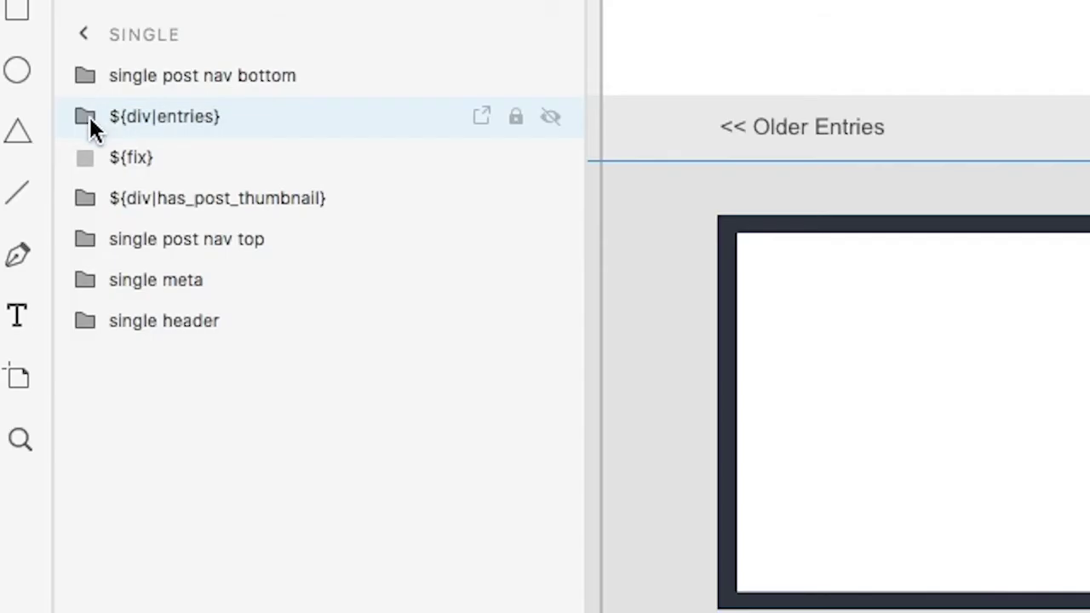
{"action": "left_click", "coordinate": [36, 94]}
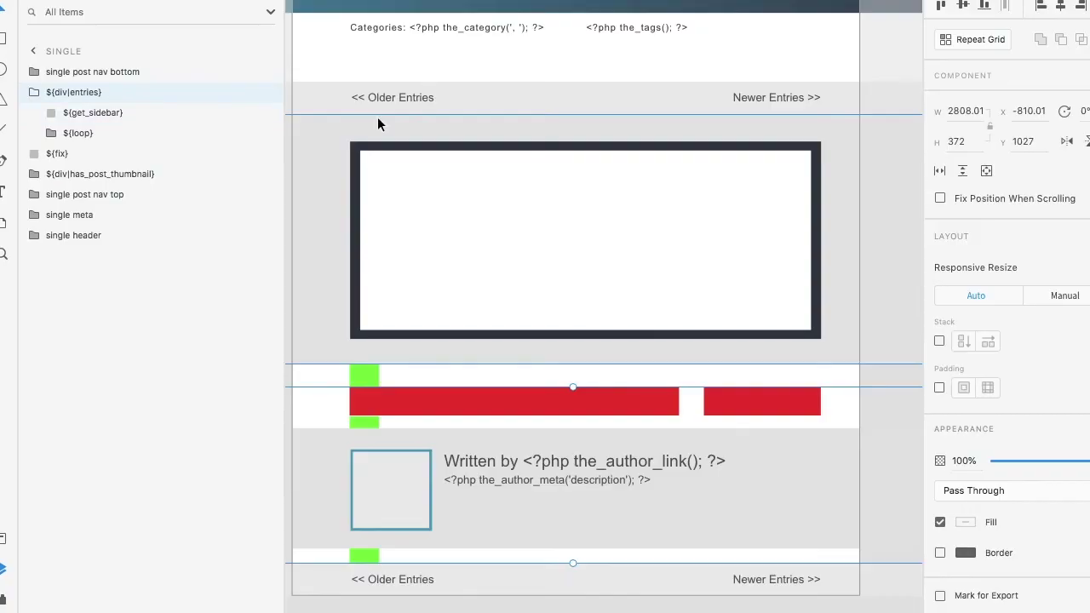
{"action": "scroll", "coordinate": [772, 166], "scroll_direction": "left", "scroll_amount": 2}
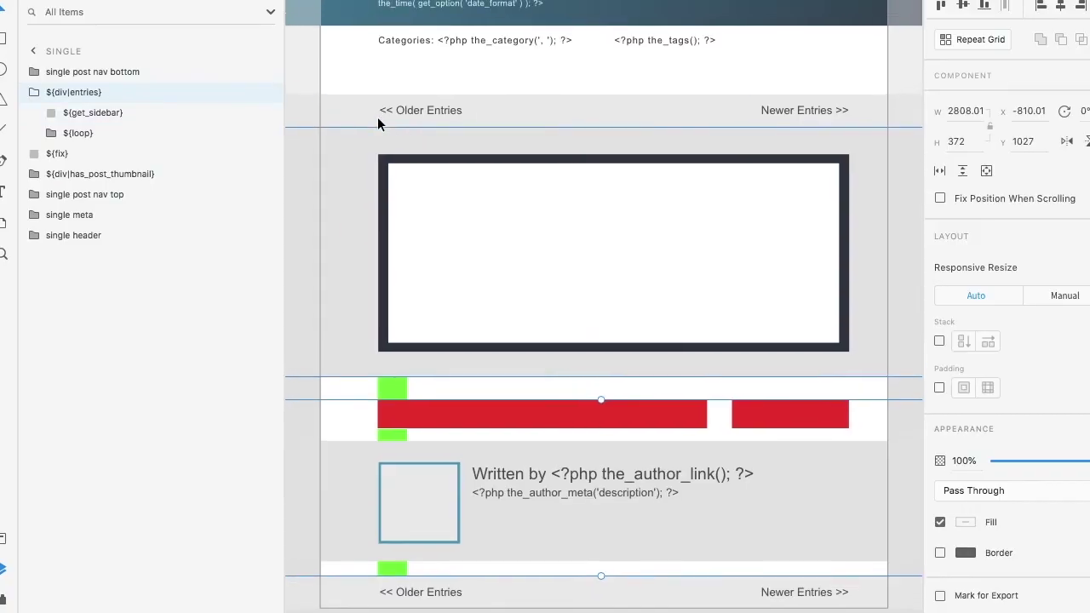
{"action": "left_click", "coordinate": [116, 120]}
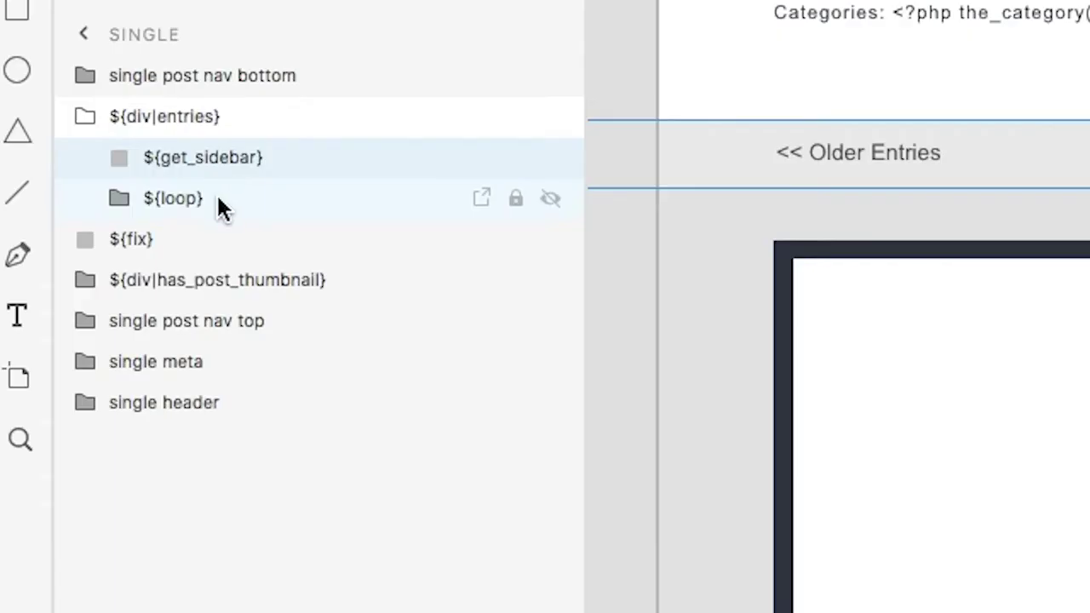
{"action": "left_click", "coordinate": [101, 138]}
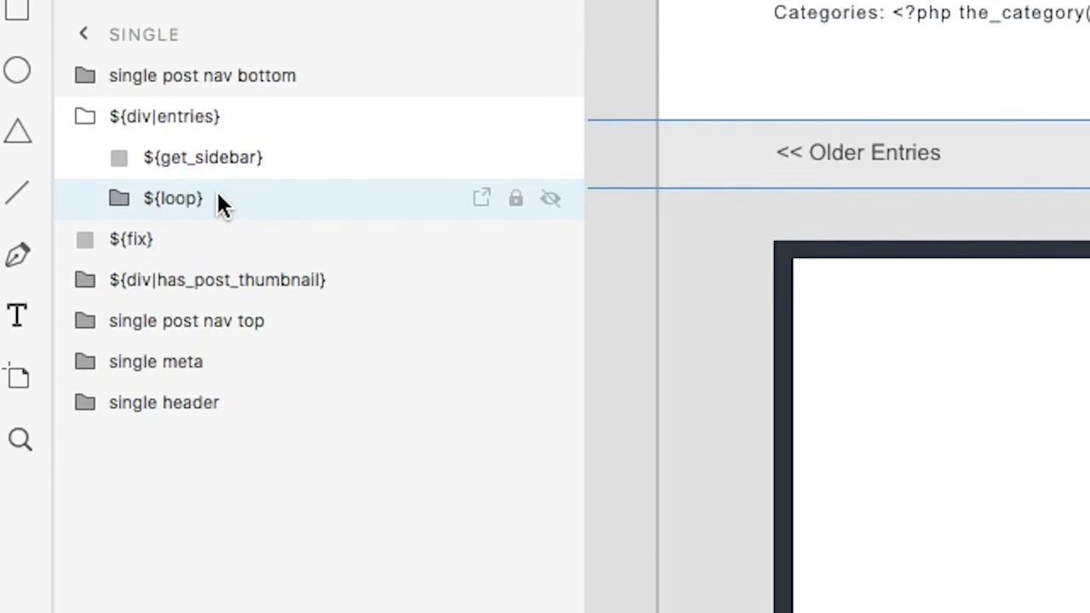
{"action": "left_click", "coordinate": [121, 201]}
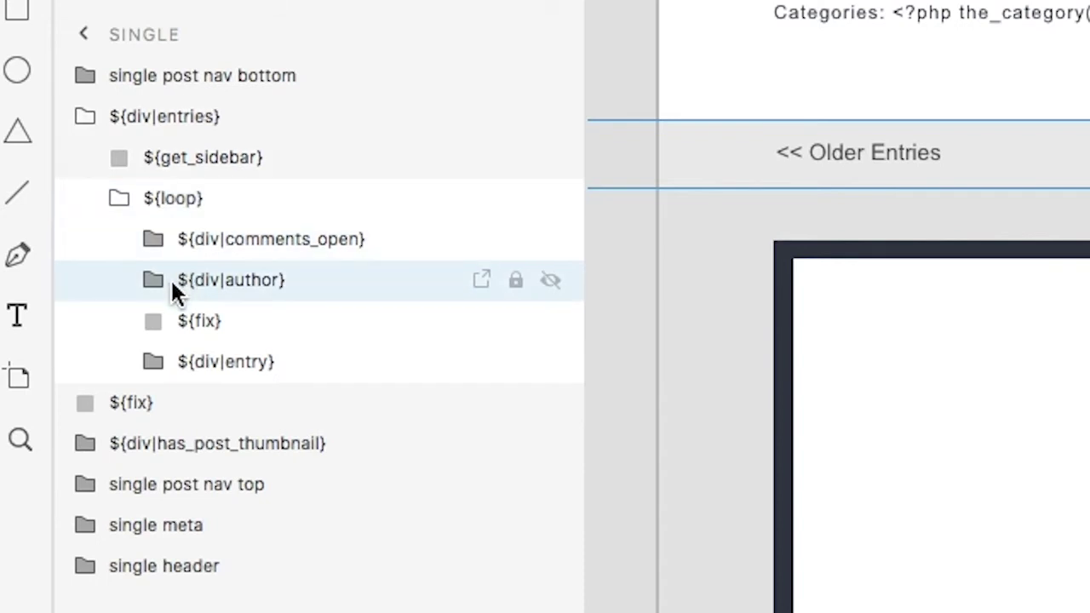
{"action": "left_click", "coordinate": [165, 352]}
{"action": "left_click", "coordinate": [167, 353]}
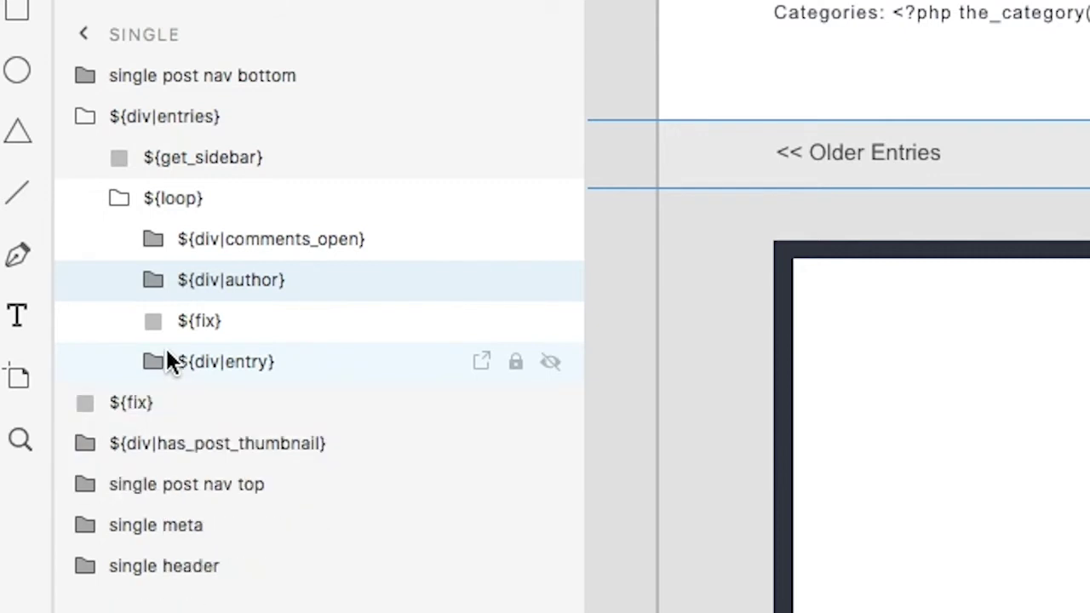
{"action": "left_click", "coordinate": [243, 361]}
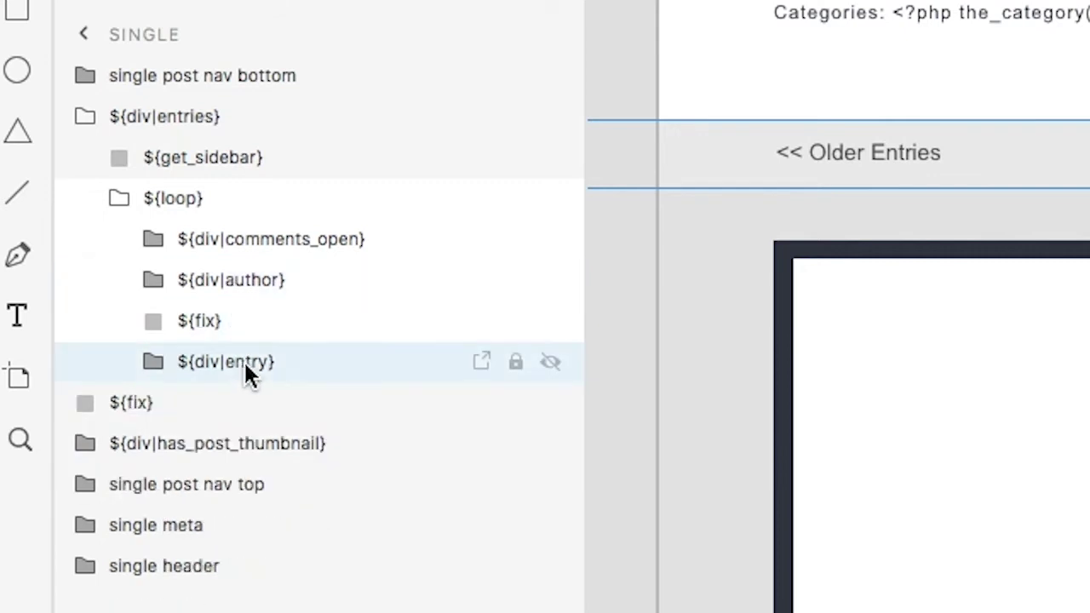
{"action": "left_click", "coordinate": [163, 361]}
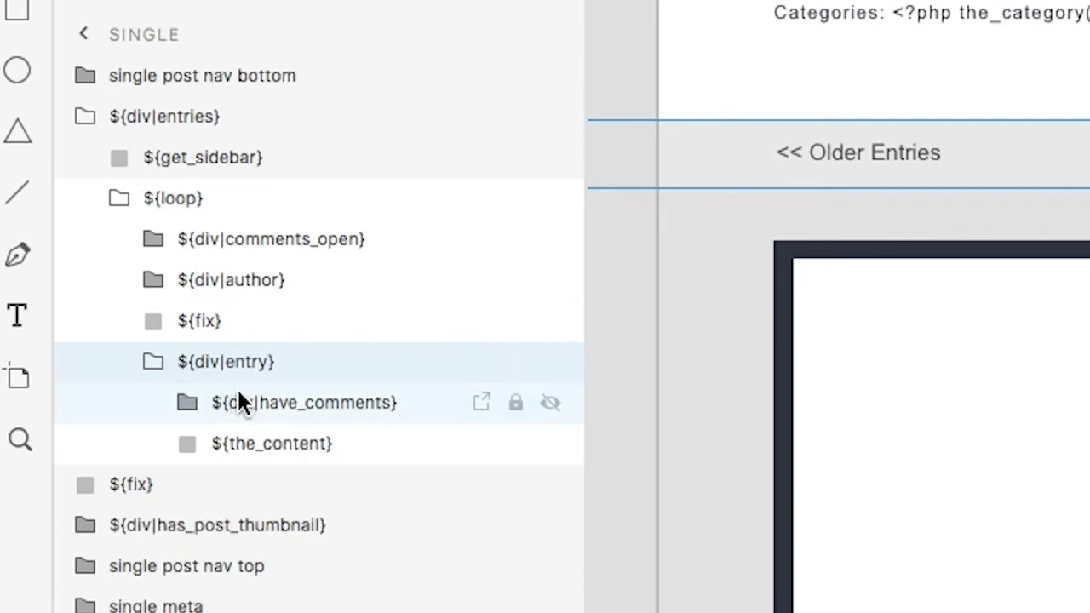
{"action": "left_click", "coordinate": [269, 400]}
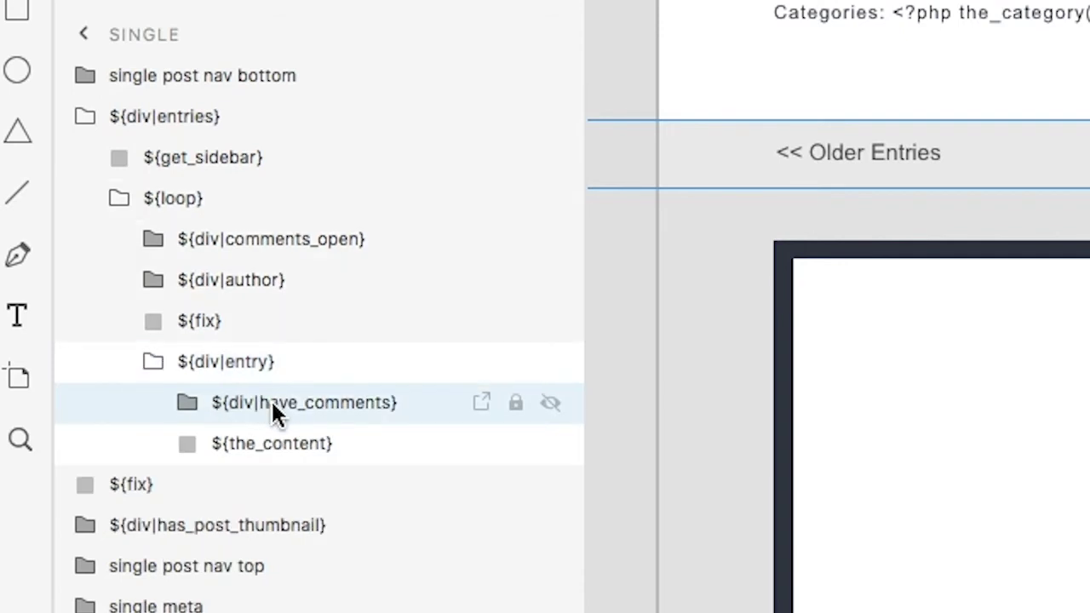
{"action": "left_click", "coordinate": [196, 400]}
{"action": "left_click", "coordinate": [305, 454]}
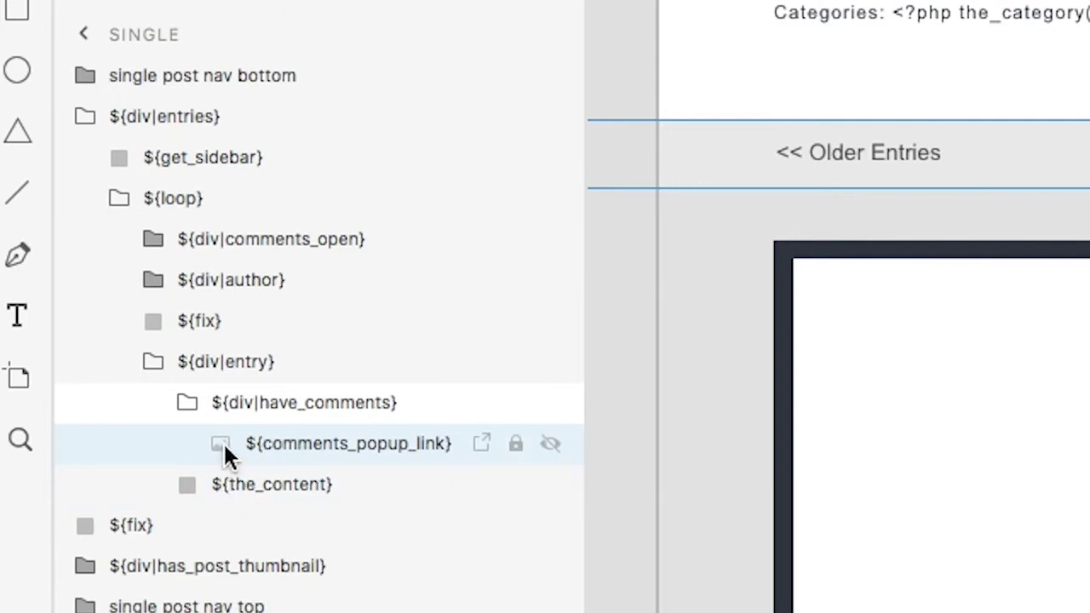
{"action": "left_click", "coordinate": [194, 484]}
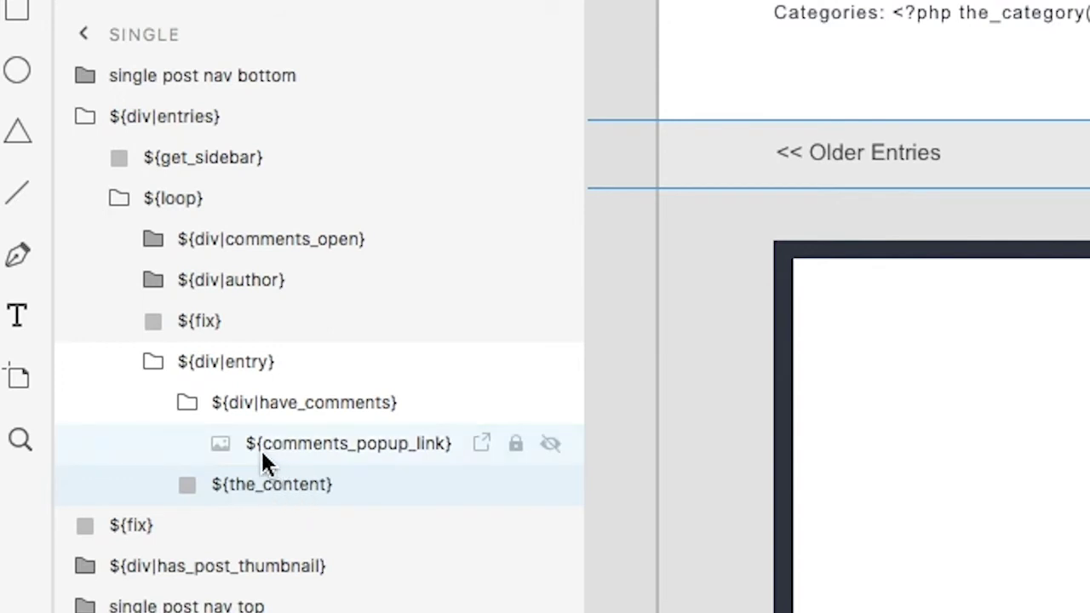
{"action": "double_click", "coordinate": [343, 446]}
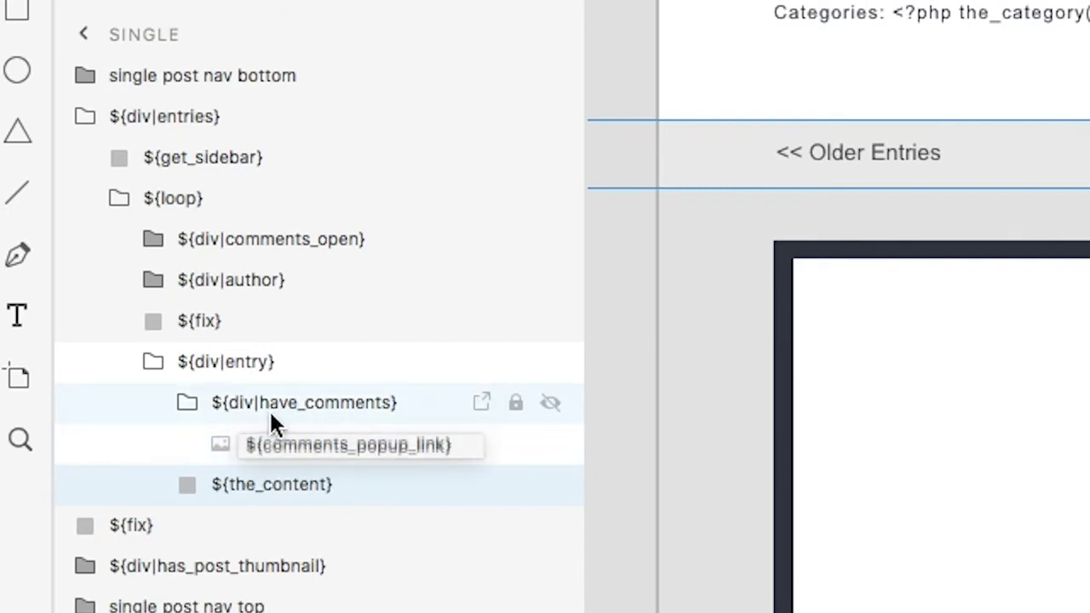
{"action": "key", "text": "Return"}
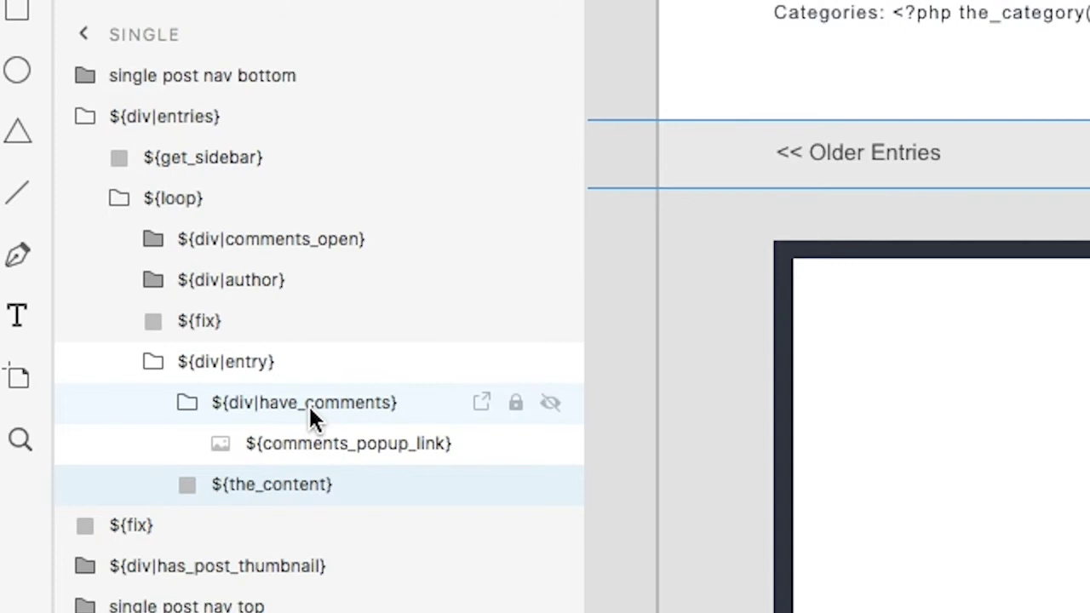
{"action": "left_click", "coordinate": [189, 402]}
- Expand ${div|author} down through its author content and author image groups
{"action": "left_click", "coordinate": [153, 363]}
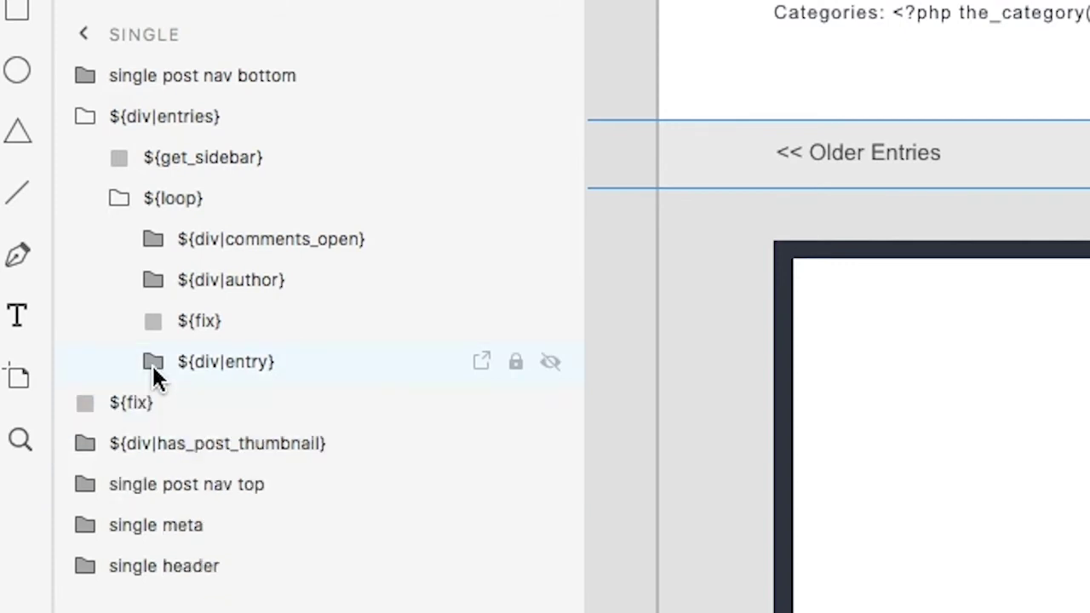
{"action": "left_click", "coordinate": [154, 283]}
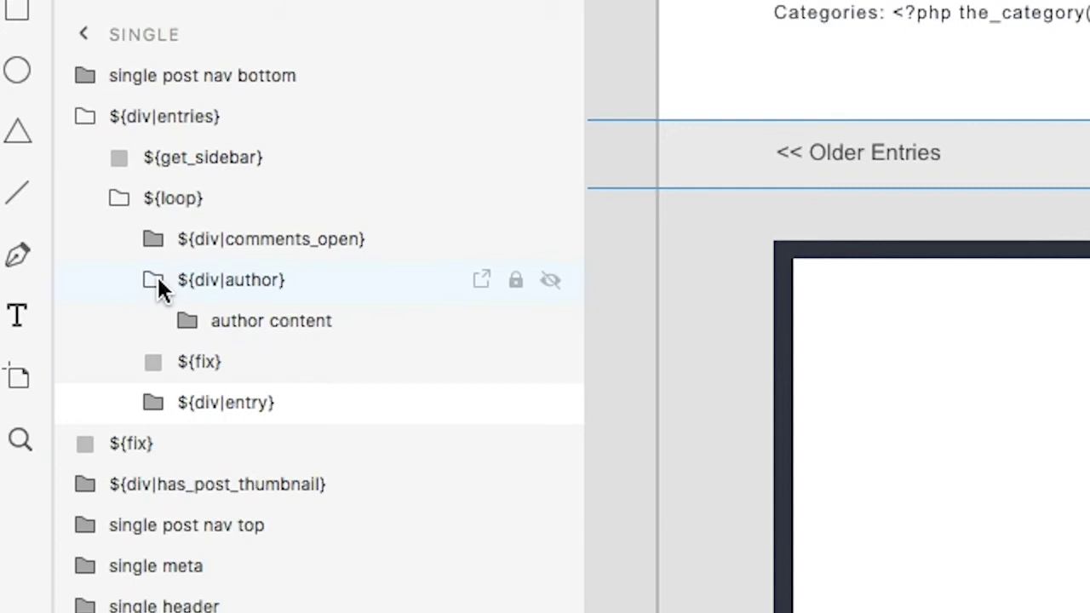
{"action": "left_click", "coordinate": [253, 281]}
{"action": "left_click", "coordinate": [273, 317]}
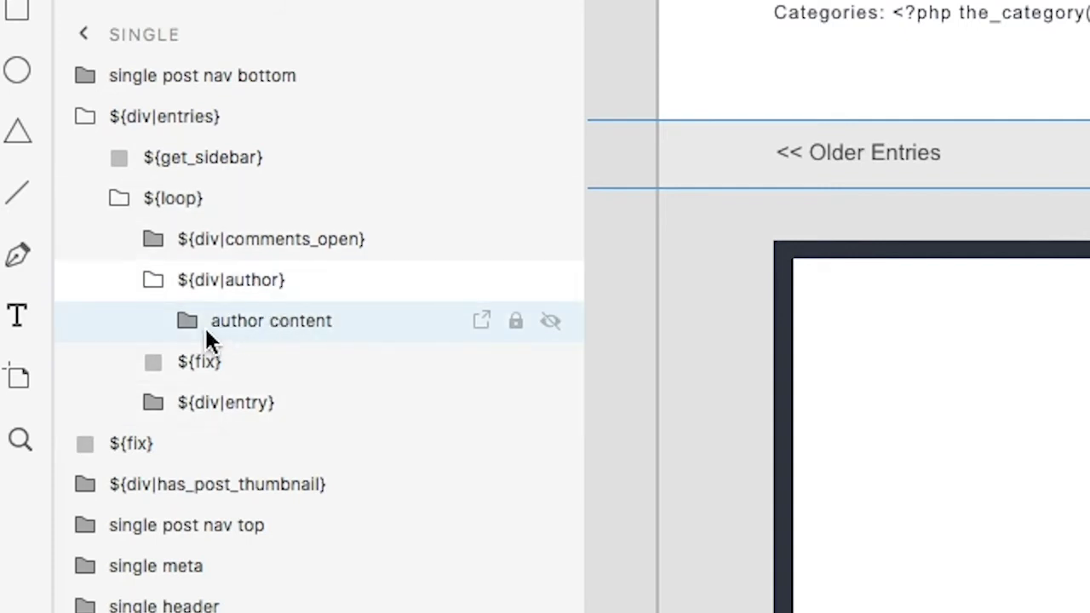
{"action": "left_click", "coordinate": [189, 322]}
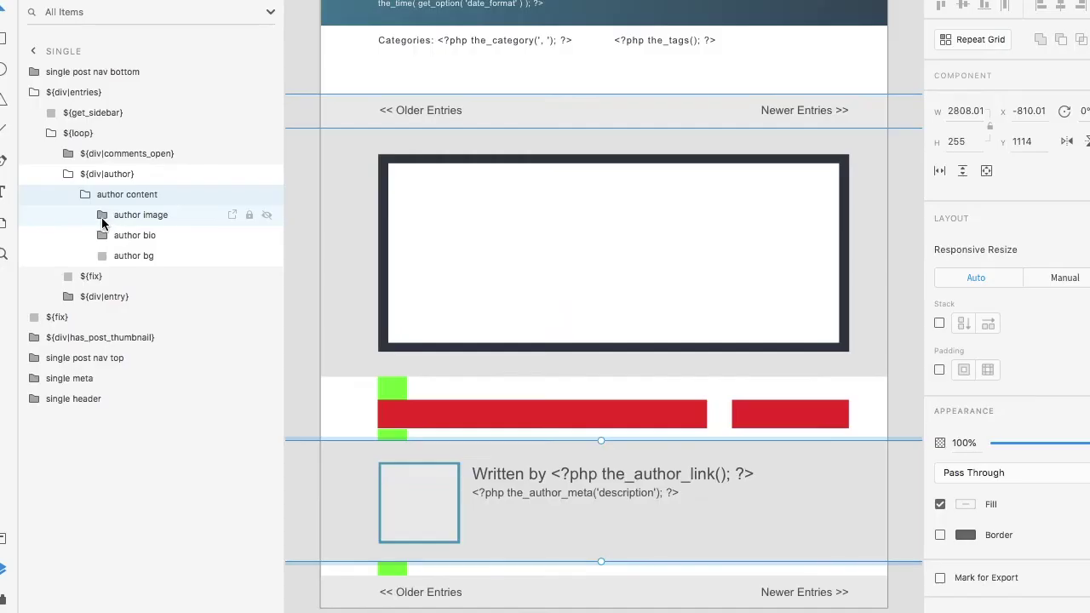
{"action": "left_click", "coordinate": [221, 361]}
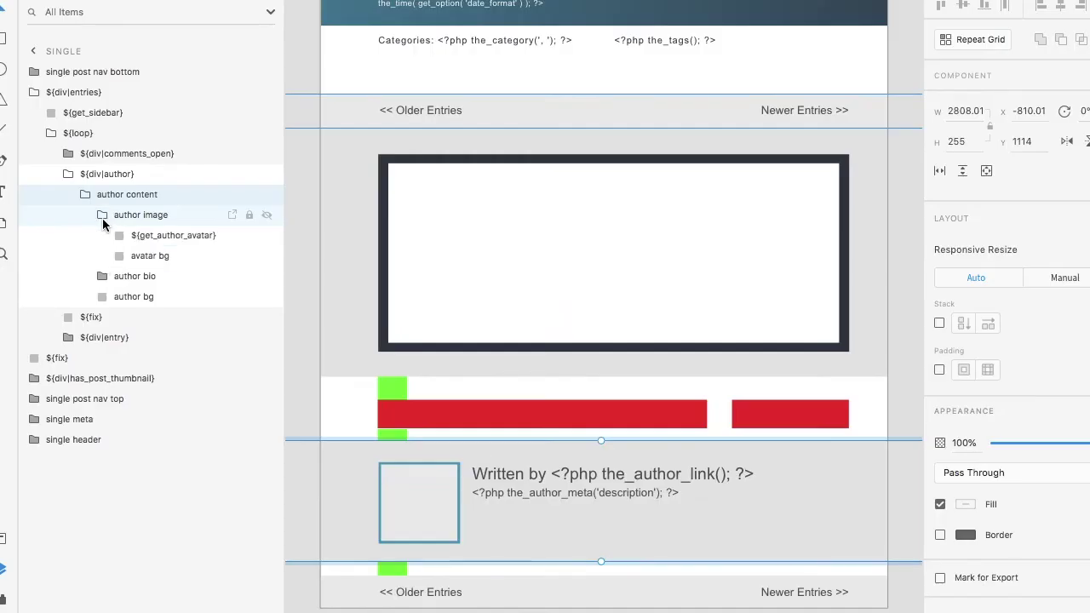
- Inspect the ${get_author_avatar} placeholder and the ${code} author and author desc text layers
{"action": "left_click", "coordinate": [156, 236]}
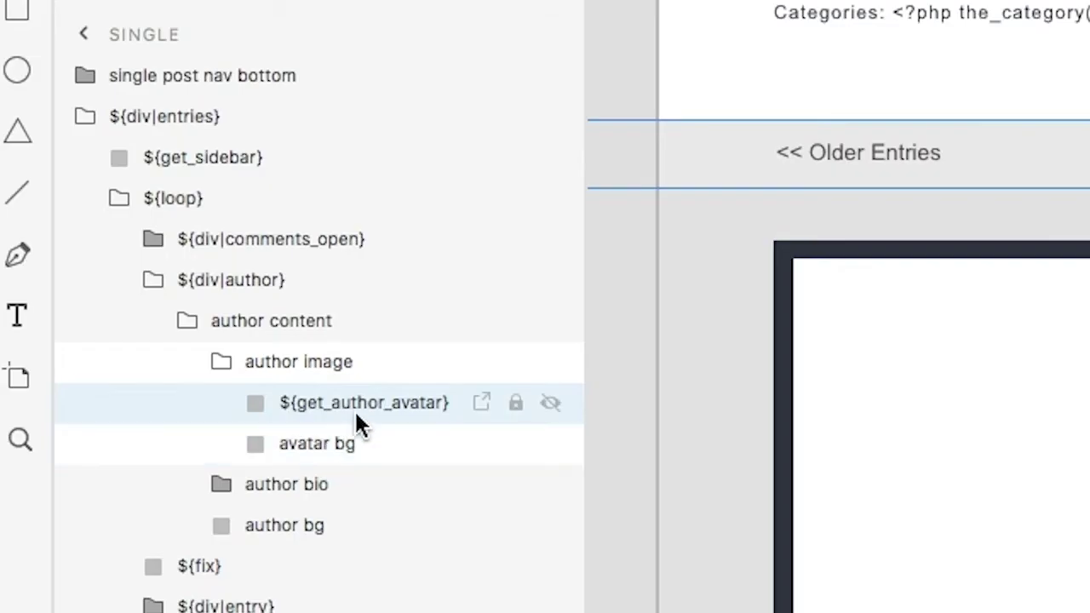
{"action": "left_click", "coordinate": [223, 484]}
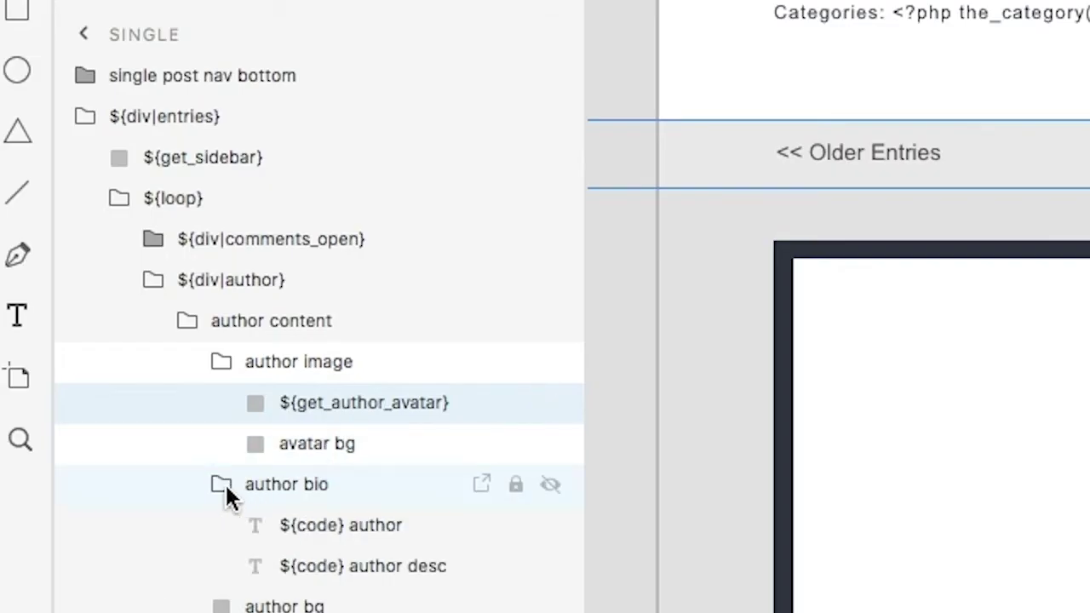
{"action": "left_click", "coordinate": [333, 524]}
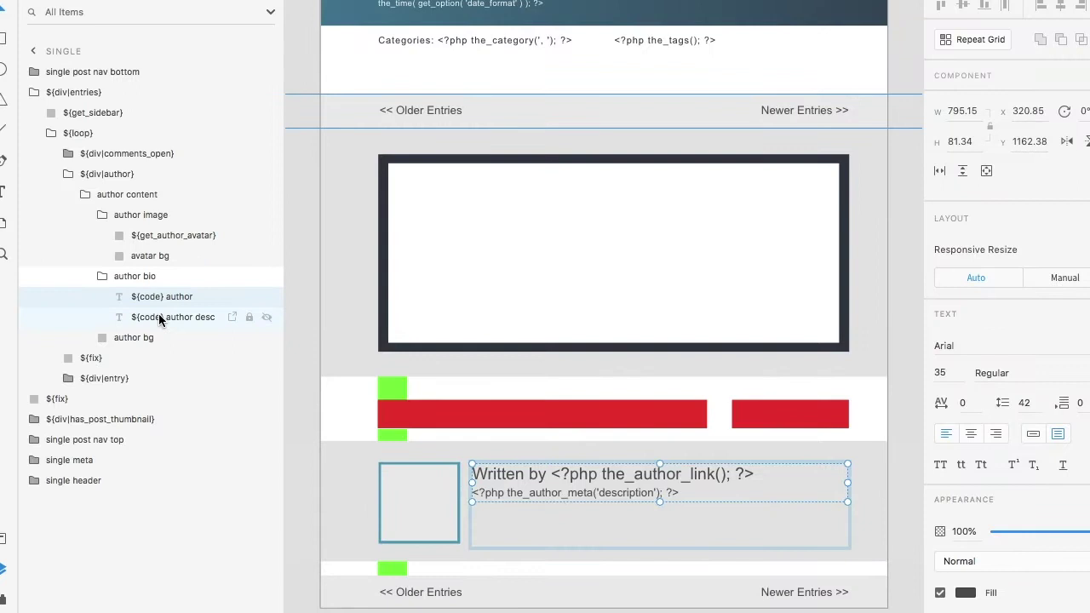
{"action": "left_click", "coordinate": [159, 319]}
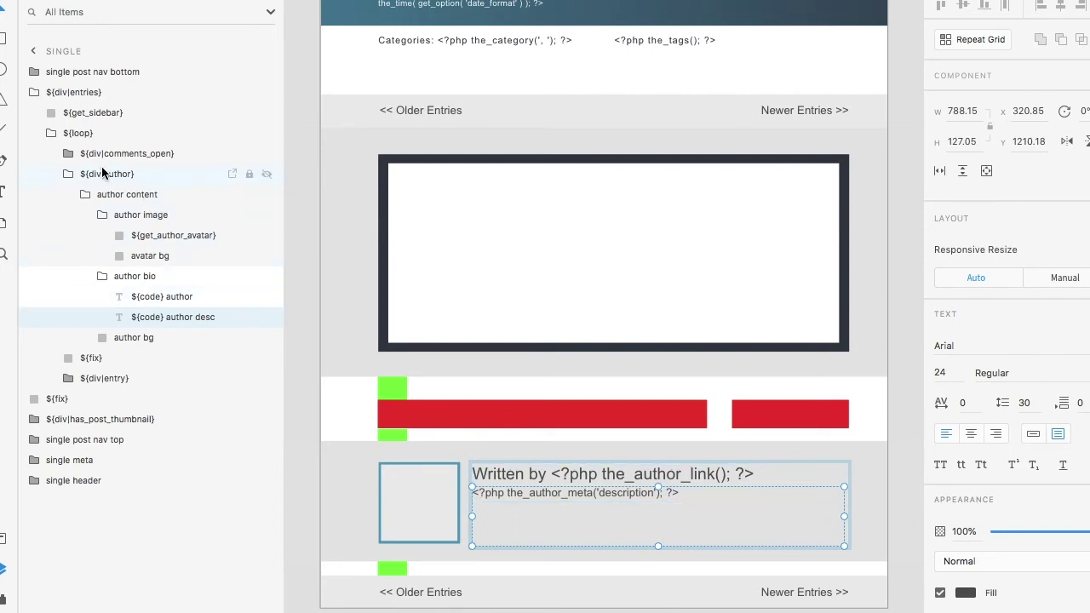
{"action": "left_click", "coordinate": [68, 175]}
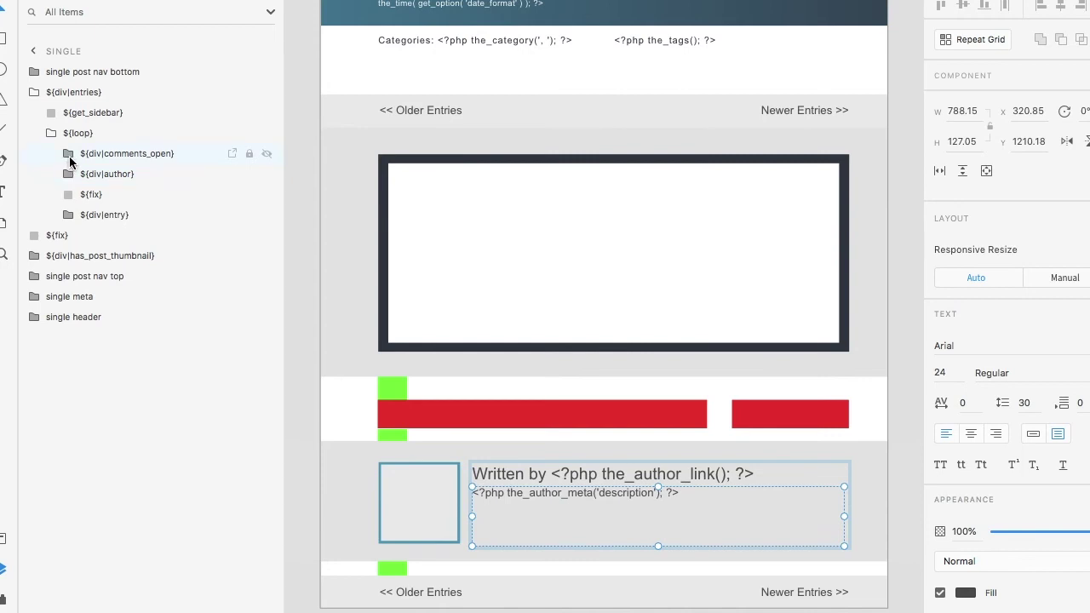
- Select ${comments_template} inside ${div|comments}, then collapse ${div|comments_open} and ${loop} and select ${get_sidebar}
{"action": "left_click", "coordinate": [69, 157]}
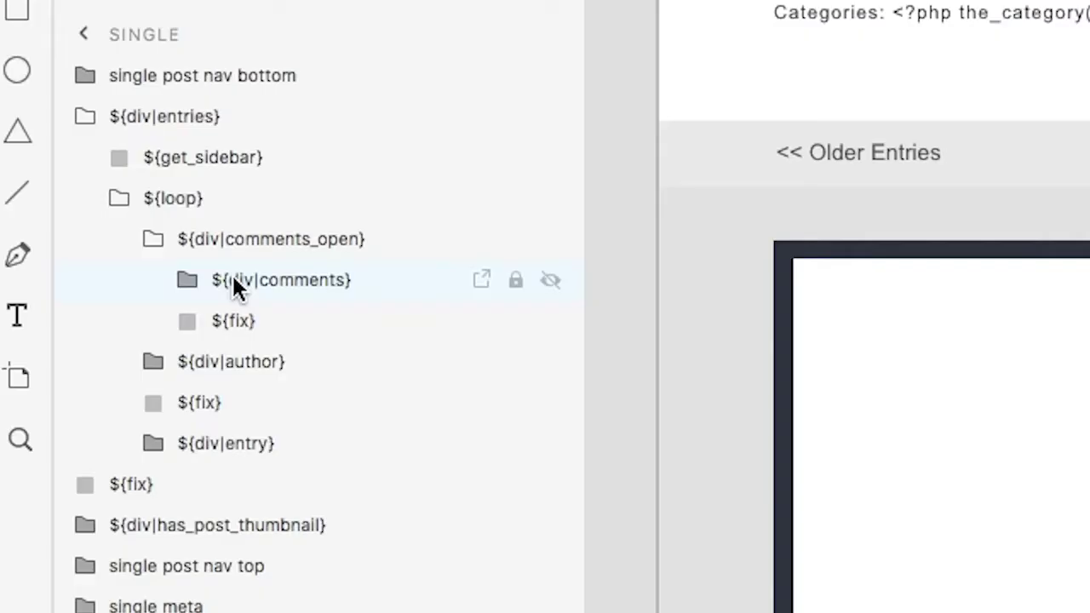
{"action": "left_click", "coordinate": [105, 171]}
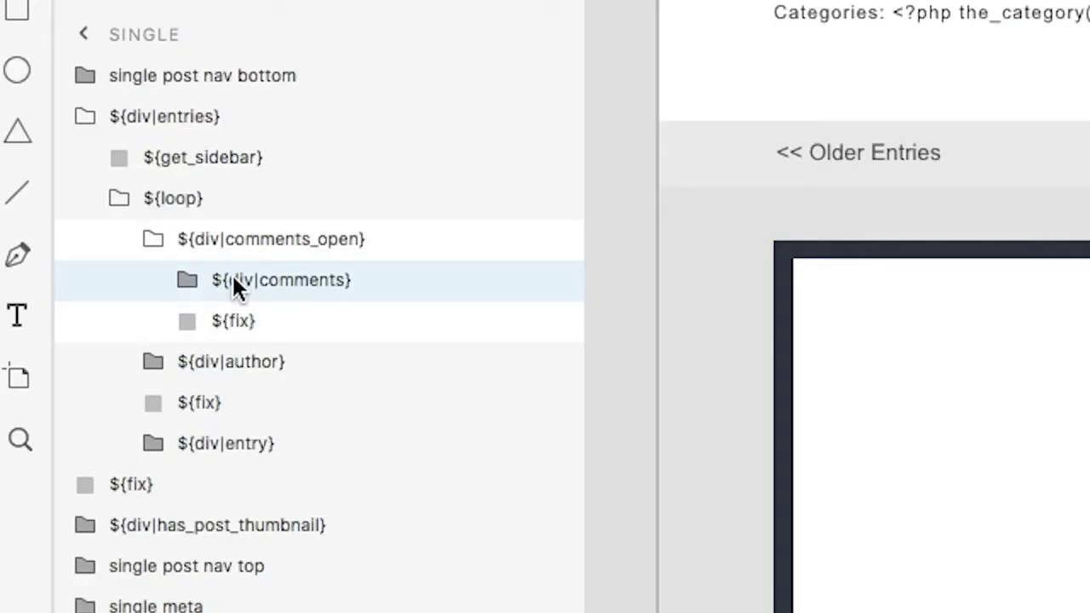
{"action": "left_click", "coordinate": [196, 286]}
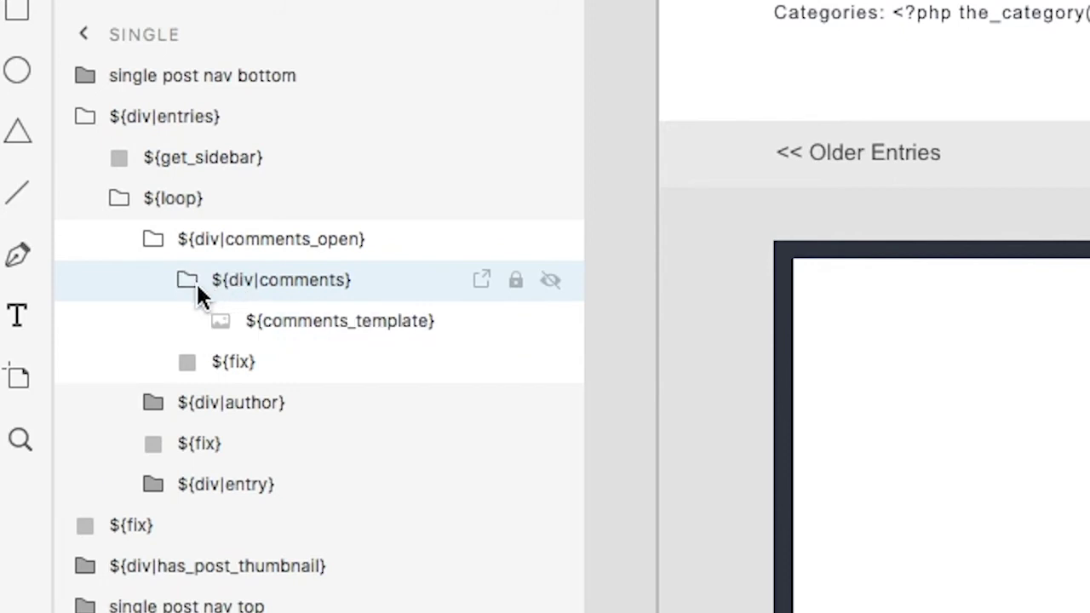
{"action": "left_click", "coordinate": [298, 323]}
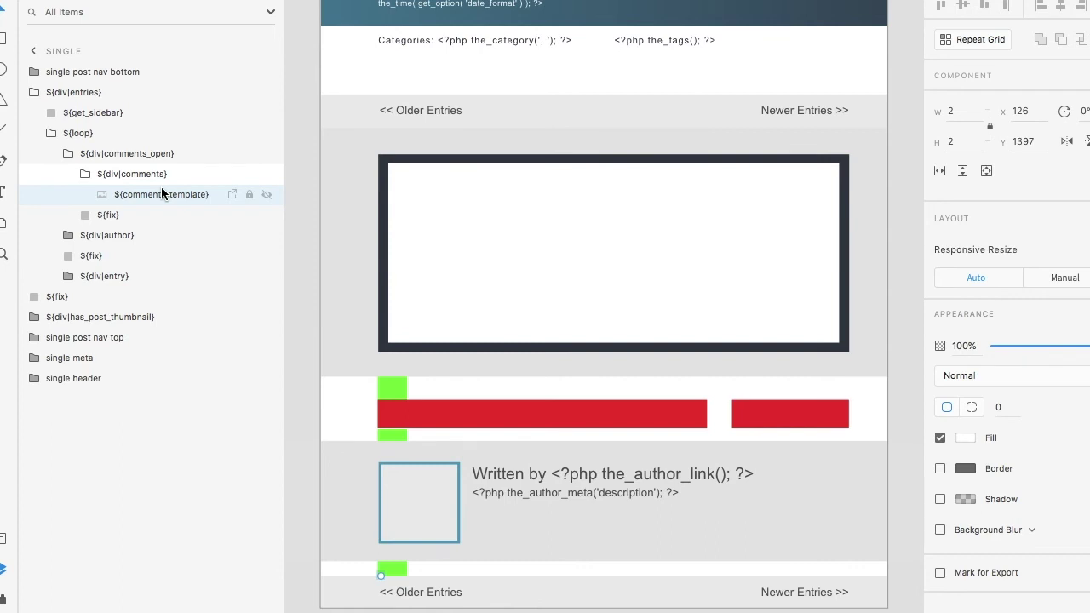
{"action": "left_click", "coordinate": [69, 153]}
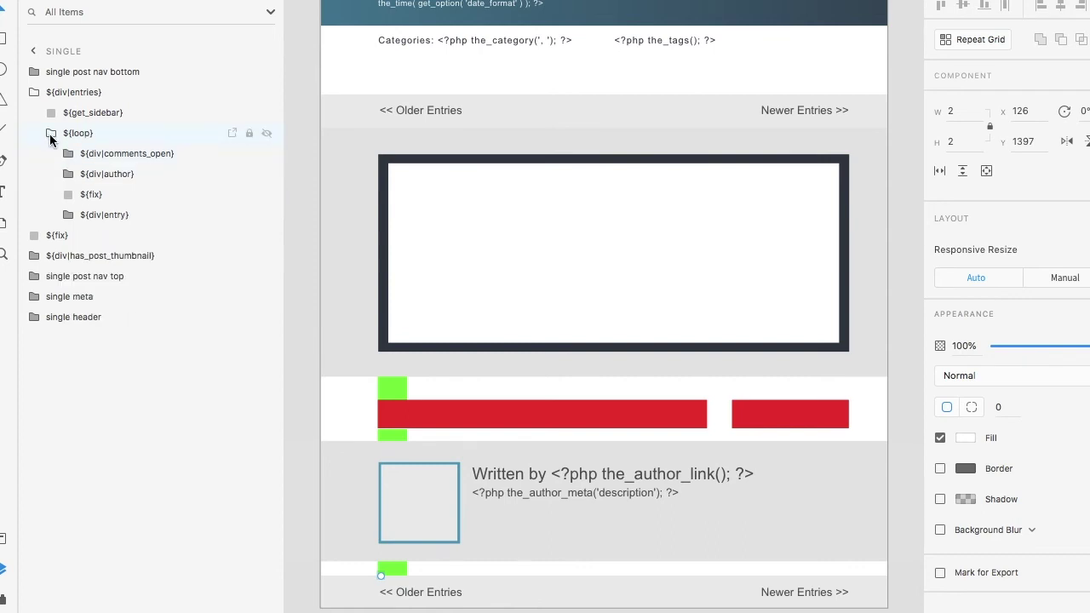
{"action": "left_click", "coordinate": [51, 137]}
{"action": "left_click", "coordinate": [94, 116]}
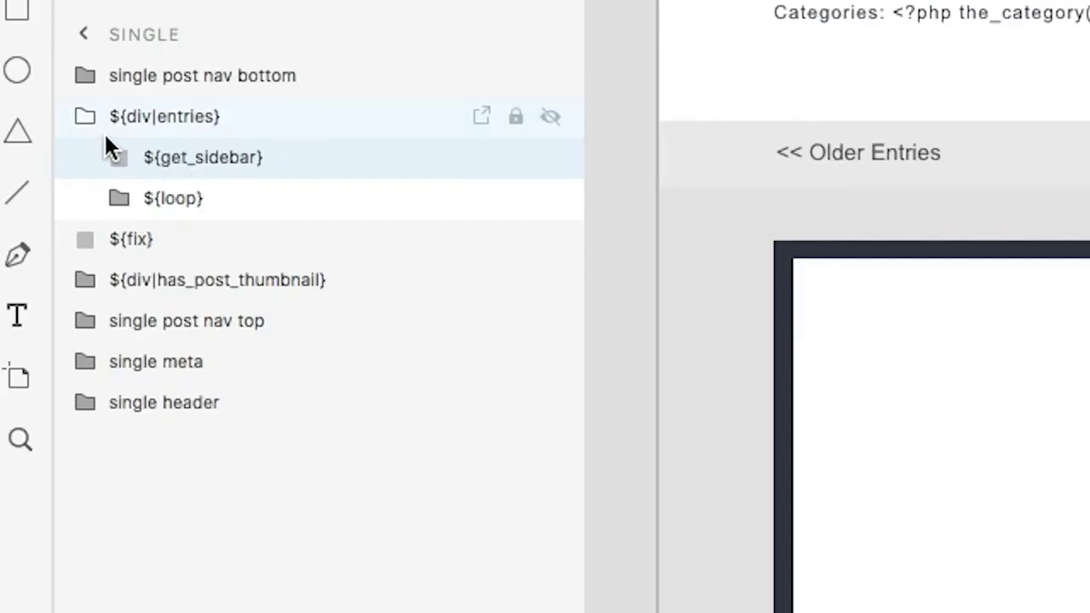
- Collapse ${div|entries} in XD, then open the Hello world! post from the blog home page
{"action": "left_click", "coordinate": [89, 116]}
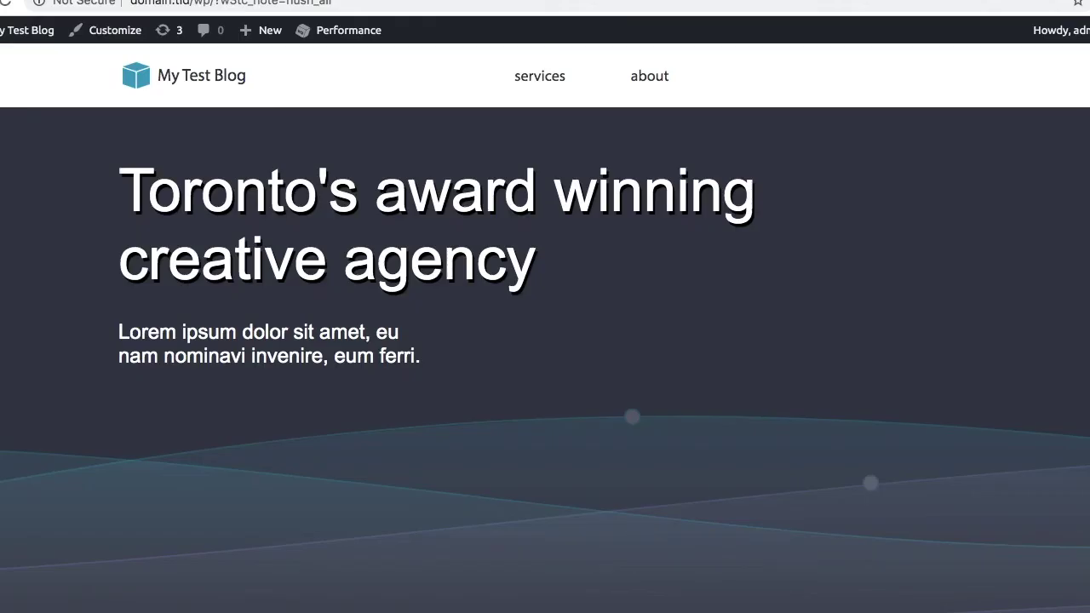
{"action": "scroll", "coordinate": [545, 328], "scroll_direction": "down", "scroll_amount": 15}
{"action": "scroll", "coordinate": [545, 328], "scroll_direction": "up", "scroll_amount": 5}
{"action": "scroll", "coordinate": [545, 328], "scroll_direction": "down", "scroll_amount": 1}
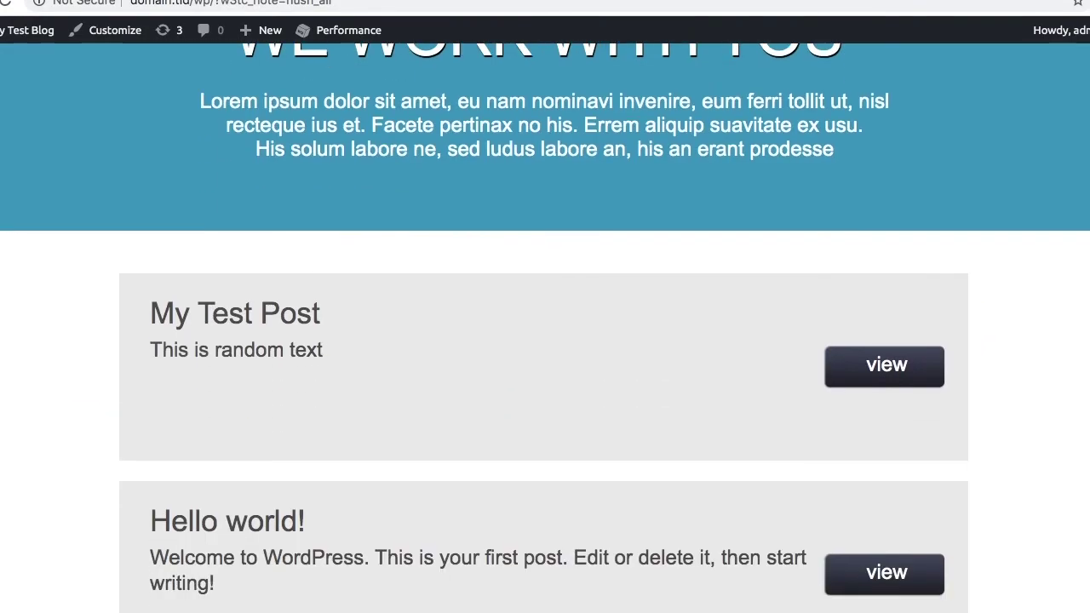
{"action": "left_click", "coordinate": [881, 574]}
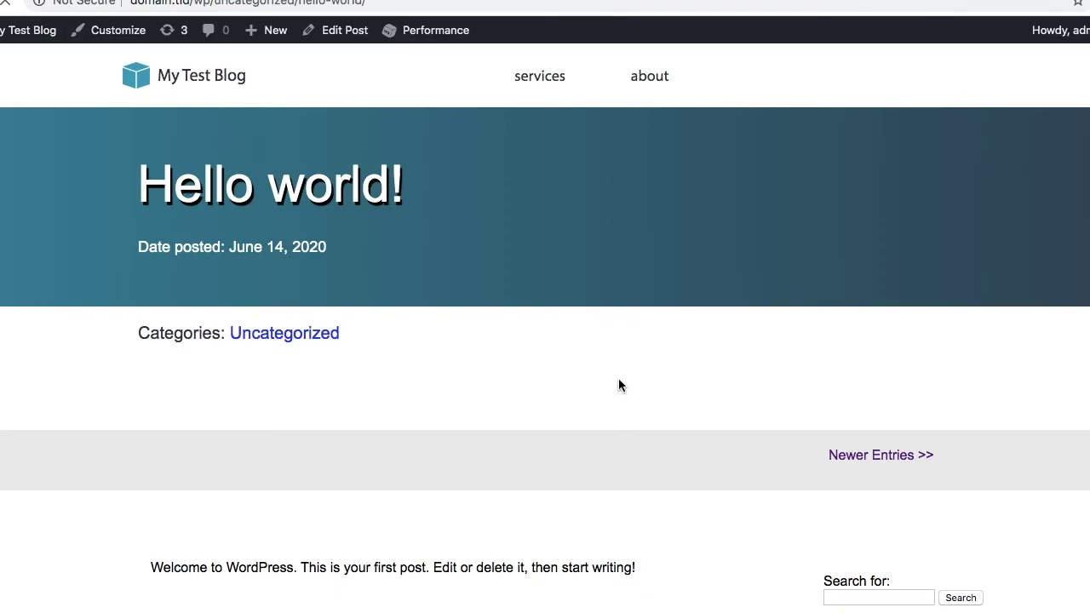
- Scroll down the Hello world! post and highlight its welcome sentence
{"action": "scroll", "coordinate": [556, 341], "scroll_direction": "down", "scroll_amount": 3}
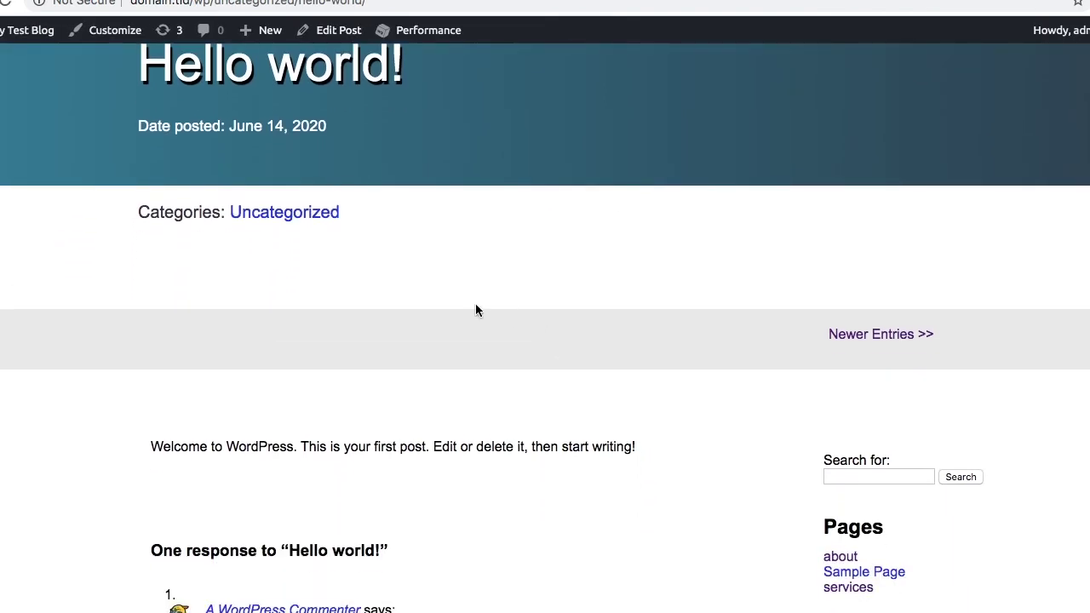
{"action": "scroll", "coordinate": [448, 209], "scroll_direction": "up", "scroll_amount": 1}
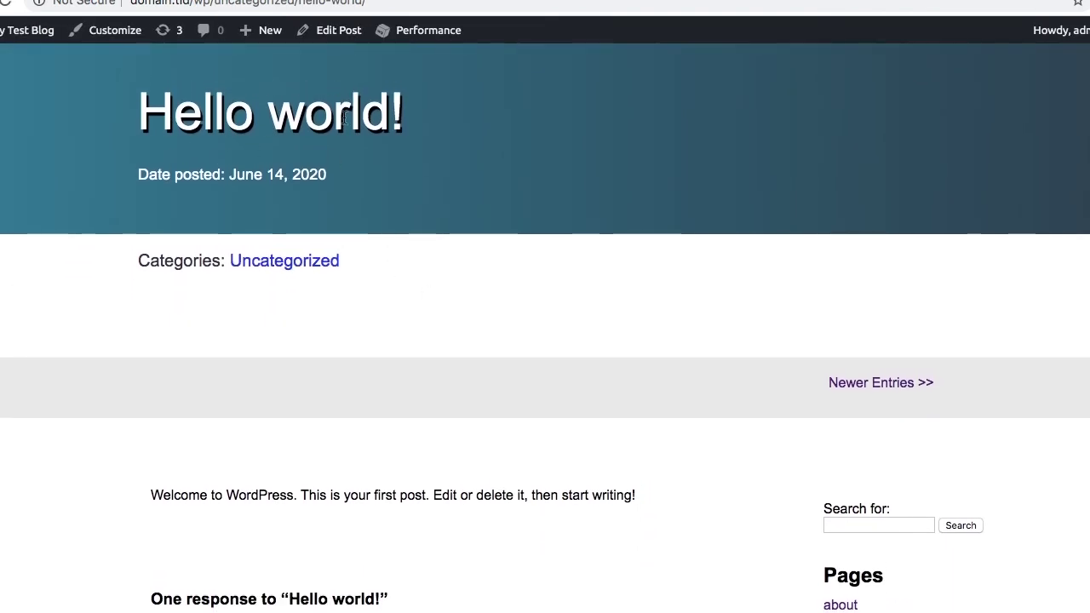
{"action": "scroll", "coordinate": [384, 285], "scroll_direction": "down", "scroll_amount": 2}
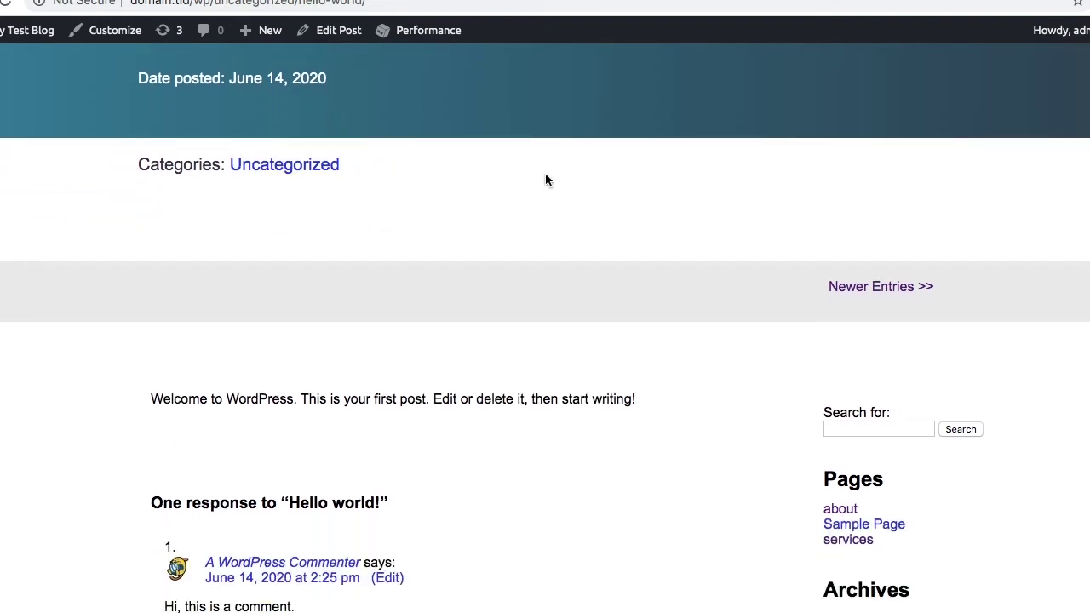
{"action": "scroll", "coordinate": [704, 220], "scroll_direction": "down", "scroll_amount": 3}
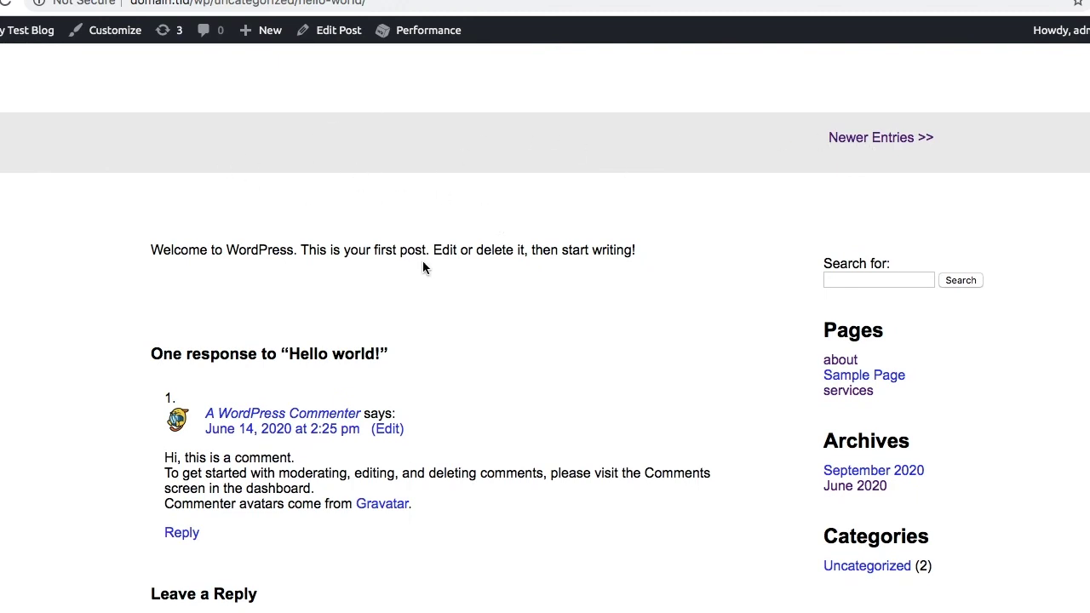
{"action": "left_click_drag", "start_coordinate": [189, 250], "coordinate": [501, 282]}
{"action": "left_click", "coordinate": [496, 354]}
- Highlight the comment section text and scroll through the rest of the post
{"action": "scroll", "coordinate": [497, 353], "scroll_direction": "down", "scroll_amount": 3}
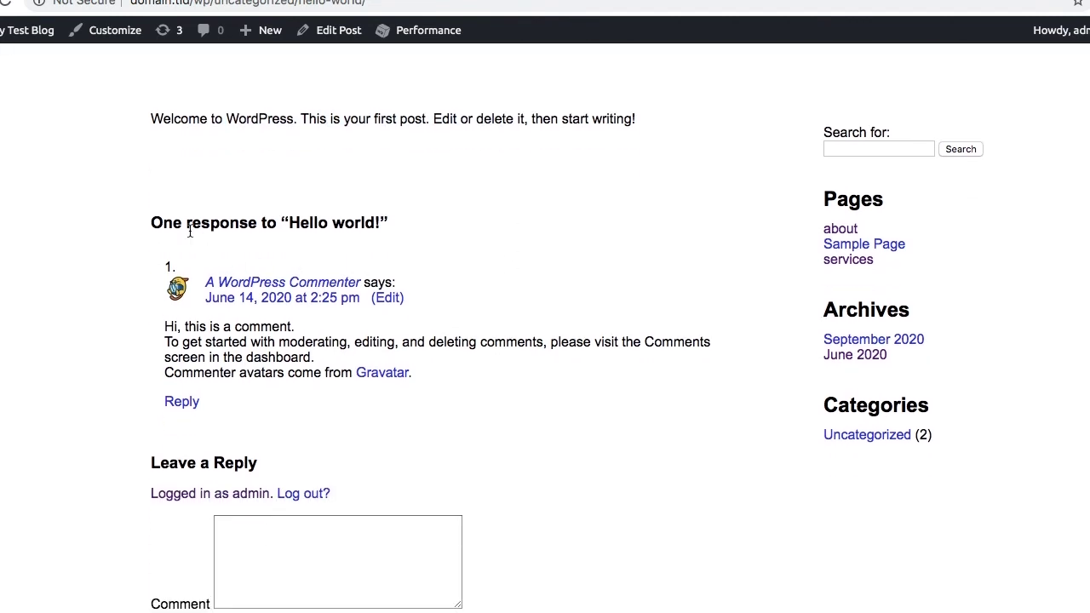
{"action": "left_click_drag", "start_coordinate": [189, 232], "coordinate": [336, 385]}
{"action": "left_click", "coordinate": [333, 398]}
{"action": "scroll", "coordinate": [302, 502], "scroll_direction": "down", "scroll_amount": 4}
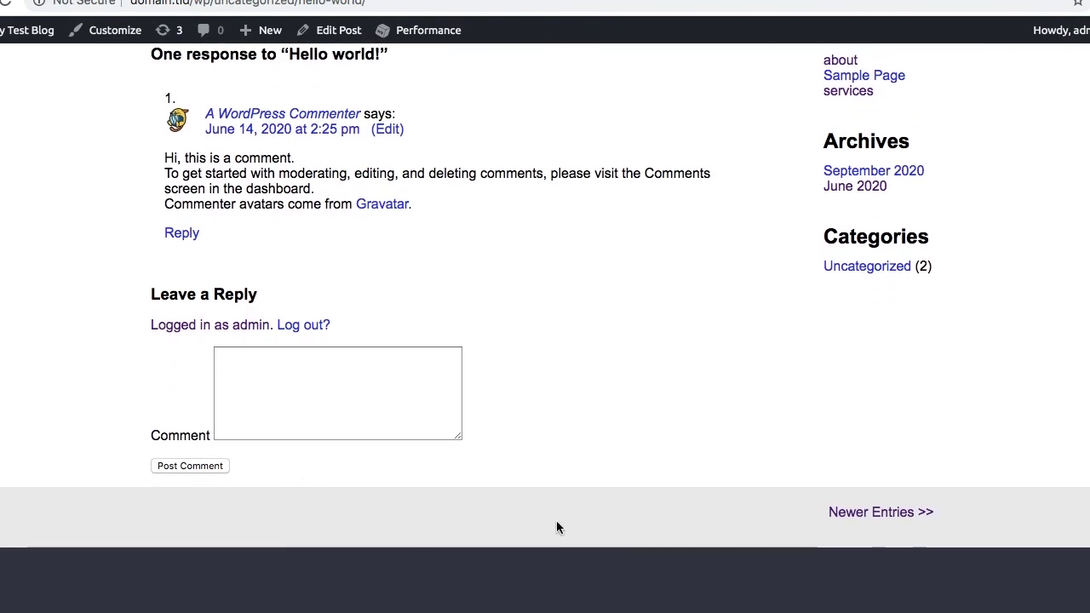
{"action": "scroll", "coordinate": [890, 509], "scroll_direction": "down", "scroll_amount": 5}
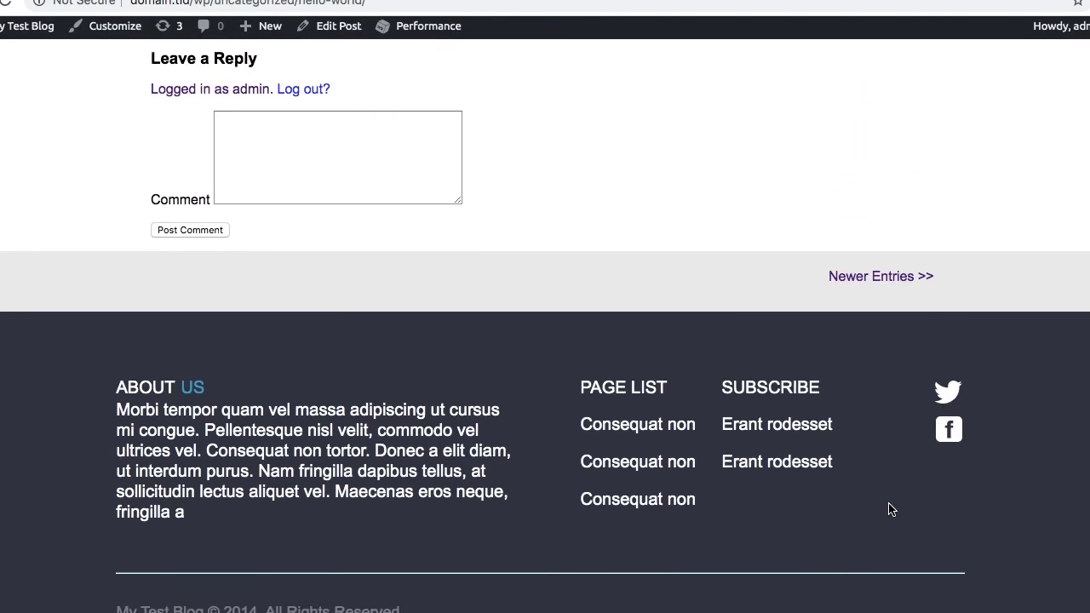
{"action": "scroll", "coordinate": [889, 509], "scroll_direction": "up", "scroll_amount": 12}
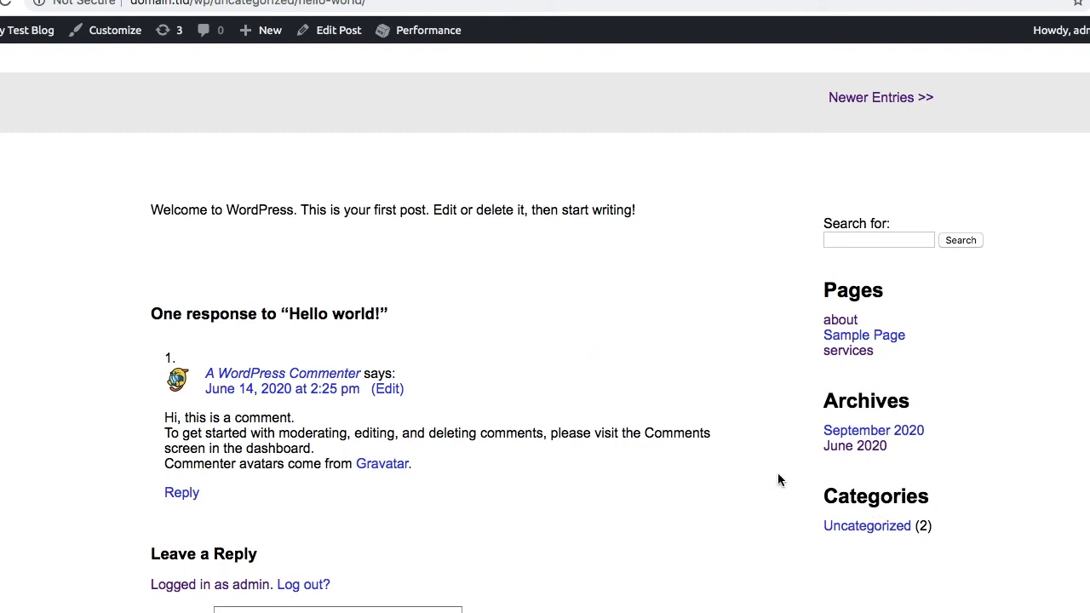
{"action": "scroll", "coordinate": [778, 477], "scroll_direction": "up", "scroll_amount": 5}
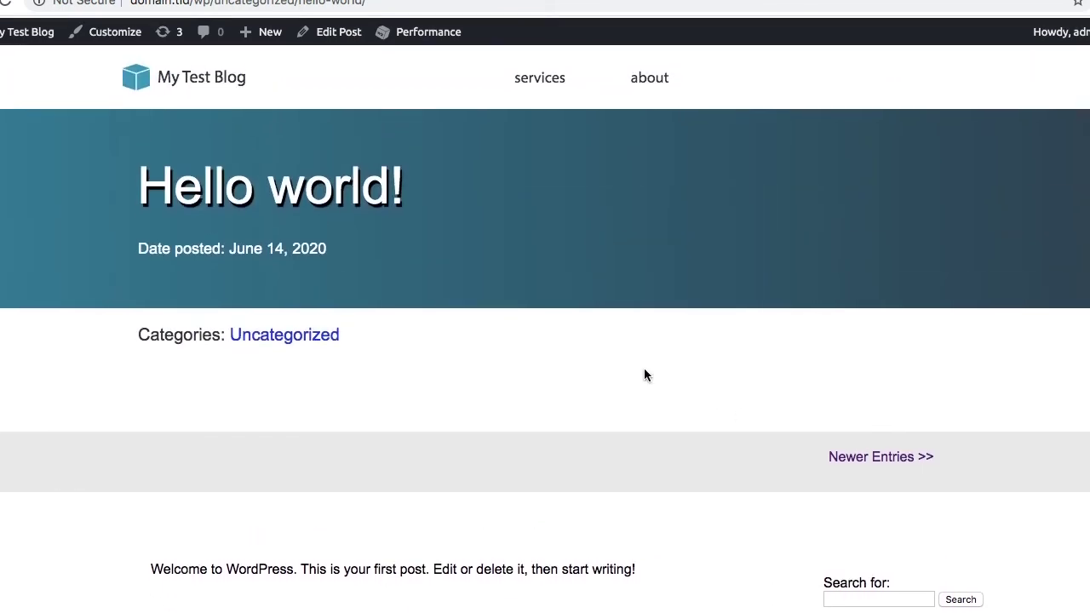
{"action": "scroll", "coordinate": [337, 418], "scroll_direction": "down", "scroll_amount": 2}
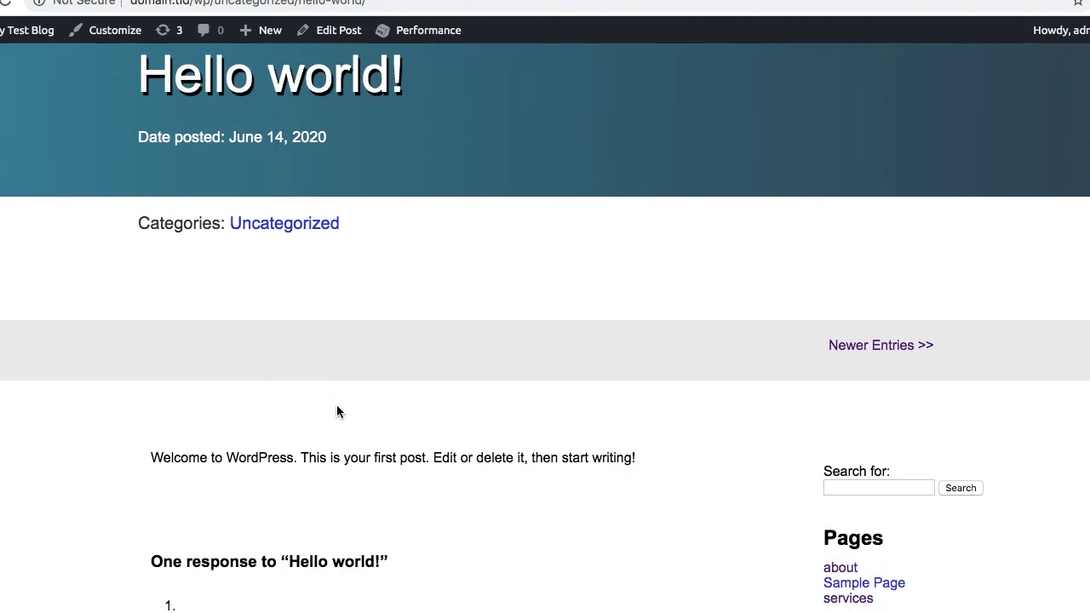
{"action": "scroll", "coordinate": [337, 412], "scroll_direction": "down", "scroll_amount": 2}
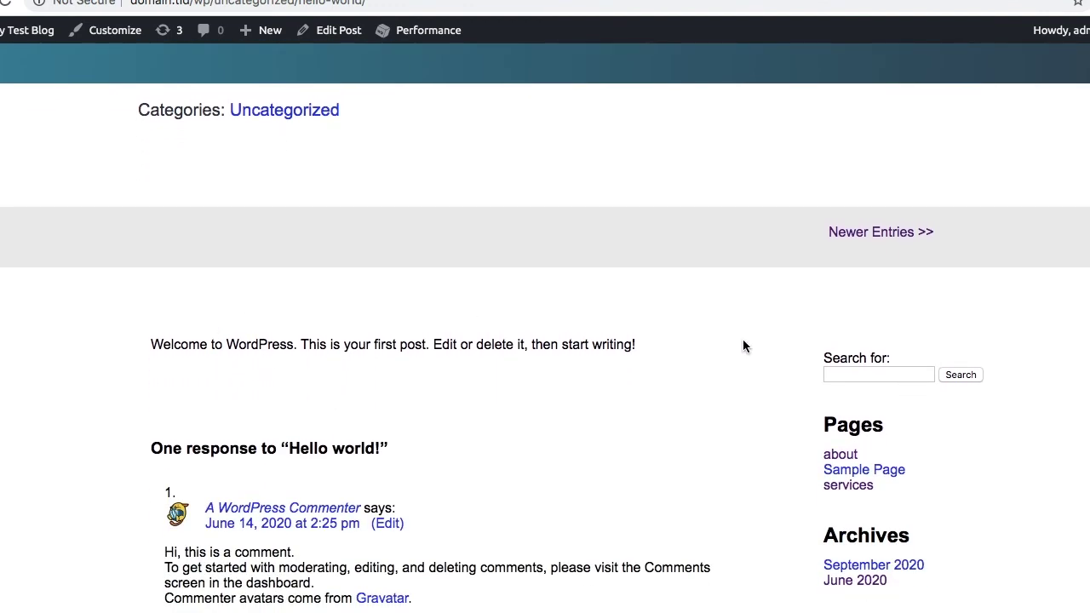
{"action": "scroll", "coordinate": [742, 344], "scroll_direction": "up", "scroll_amount": 2}
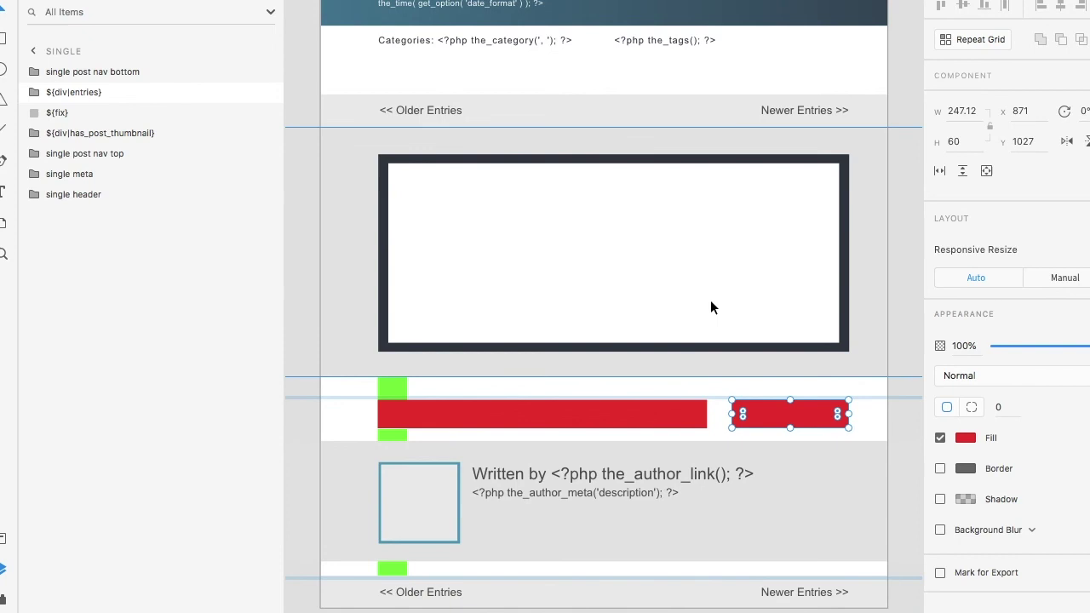
{"action": "scroll", "coordinate": [710, 308], "scroll_direction": "up", "scroll_amount": 3}
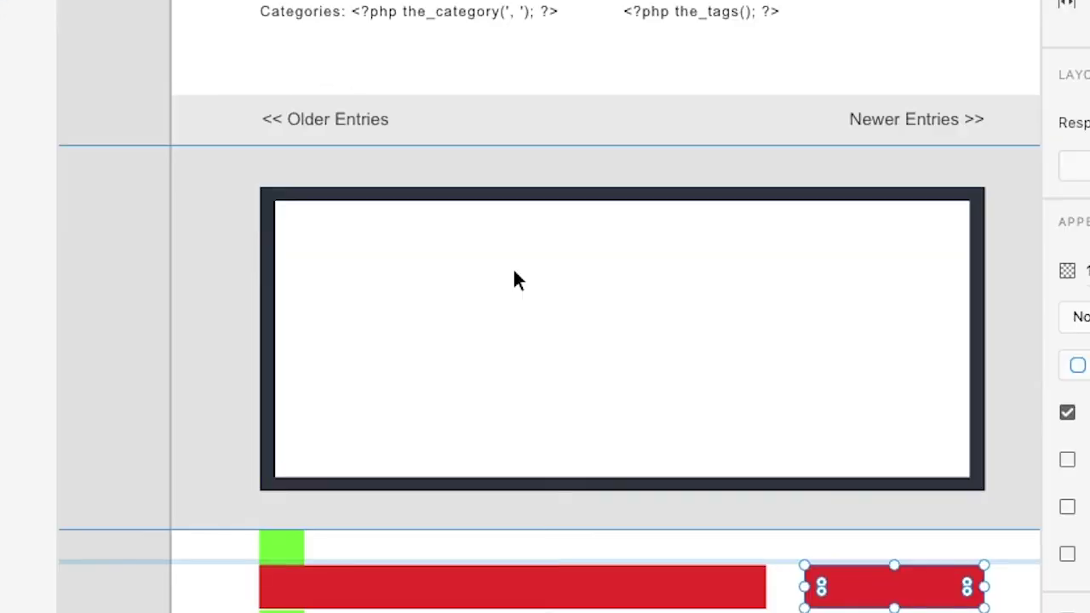
{"action": "scroll", "coordinate": [581, 346], "scroll_direction": "right", "scroll_amount": 3}
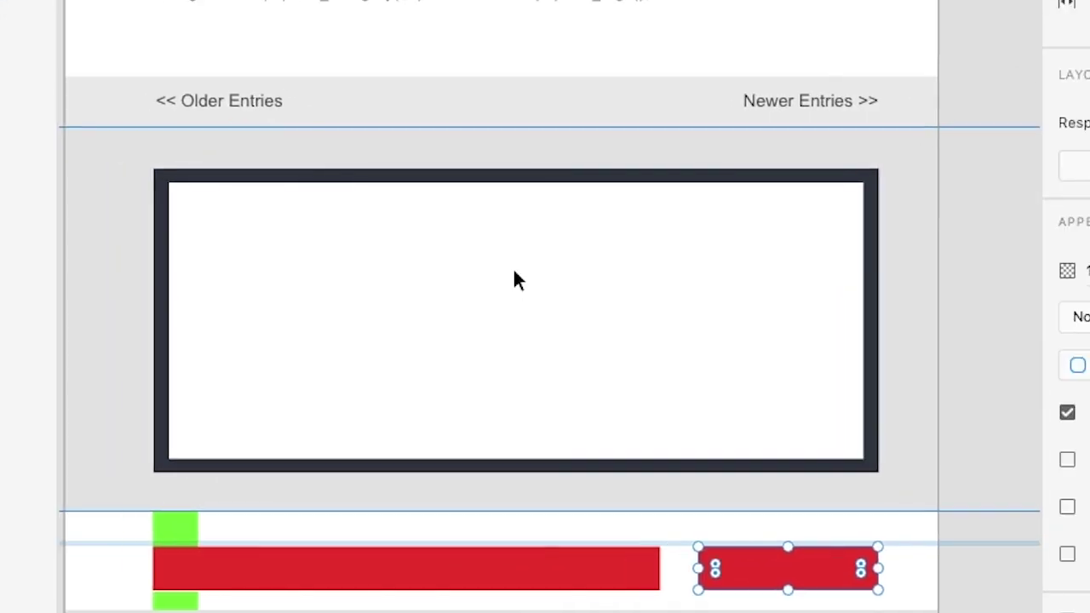
{"action": "scroll", "coordinate": [596, 357], "scroll_direction": "down", "scroll_amount": 3}
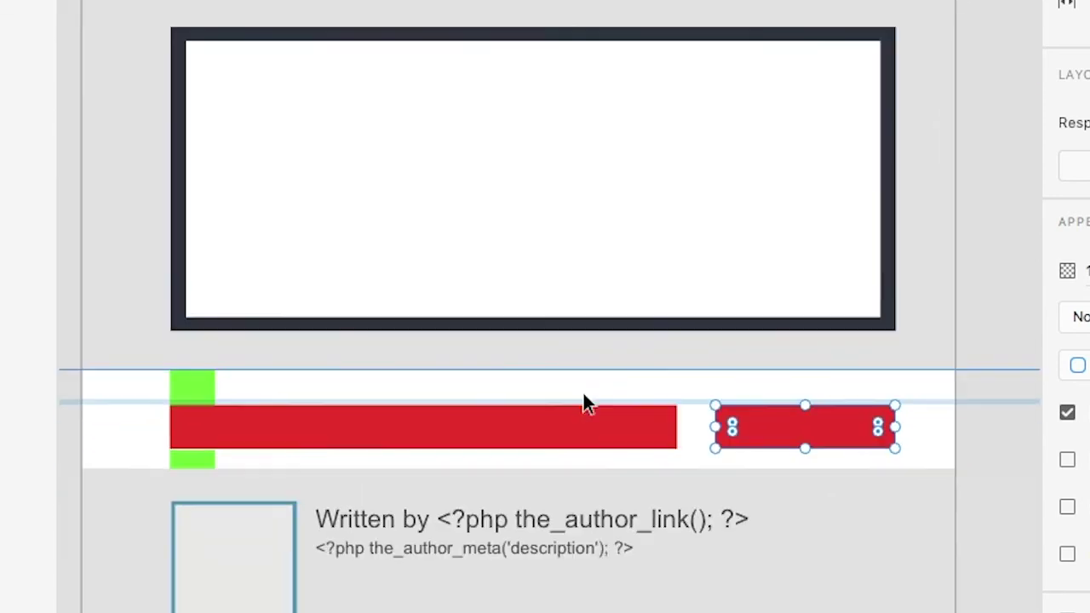
{"action": "scroll", "coordinate": [583, 394], "scroll_direction": "down", "scroll_amount": 2}
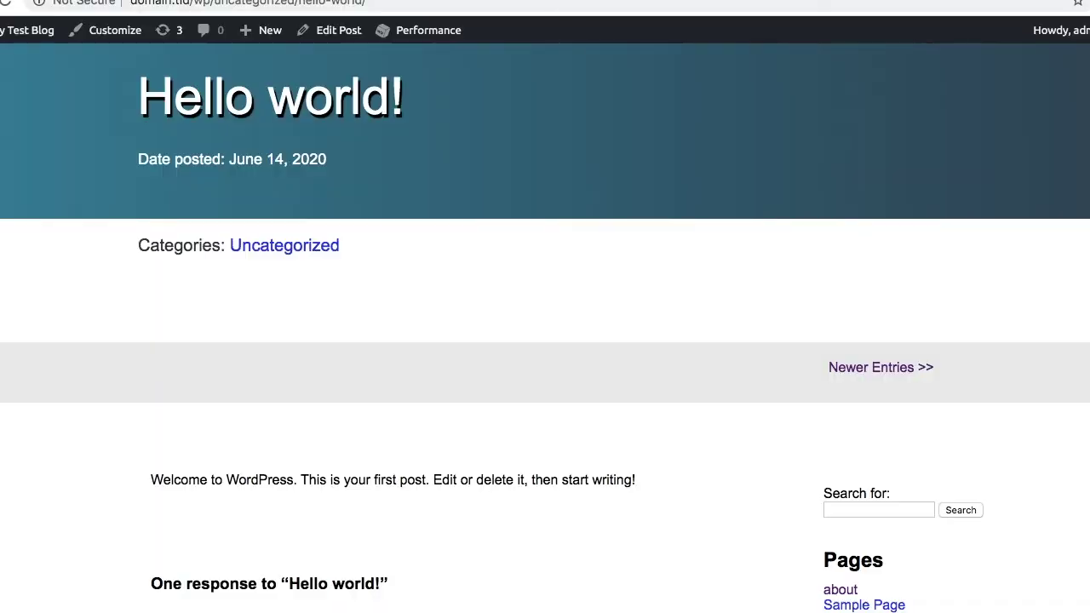
- Follow Newer Entries >> from Hello world! to My Test Post and scroll its body
{"action": "scroll", "coordinate": [213, 455], "scroll_direction": "down", "scroll_amount": 10}
{"action": "scroll", "coordinate": [213, 455], "scroll_direction": "up", "scroll_amount": 2}
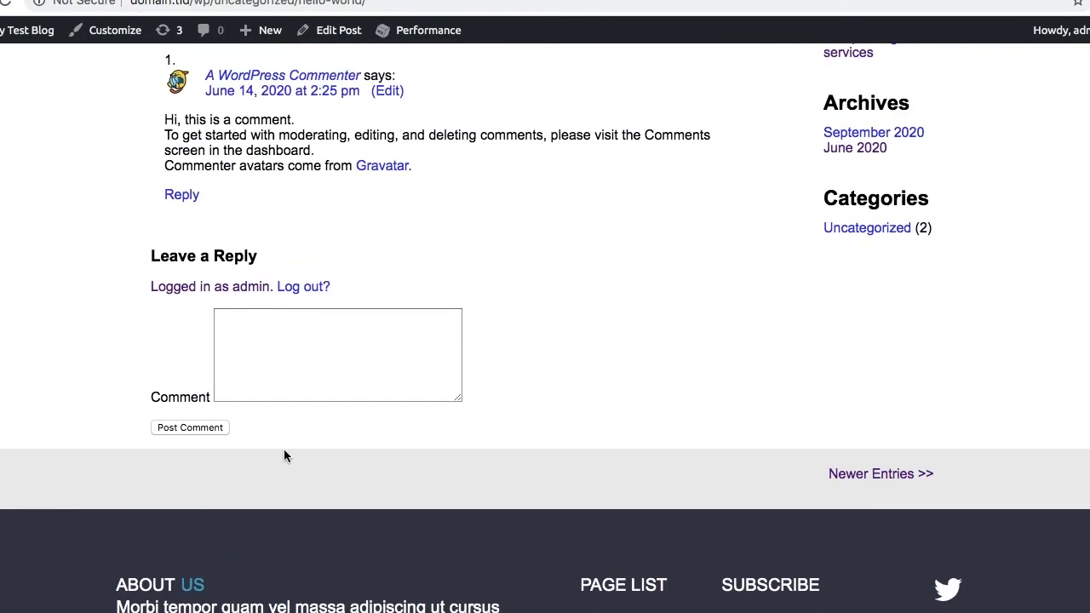
{"action": "scroll", "coordinate": [692, 286], "scroll_direction": "up", "scroll_amount": 2}
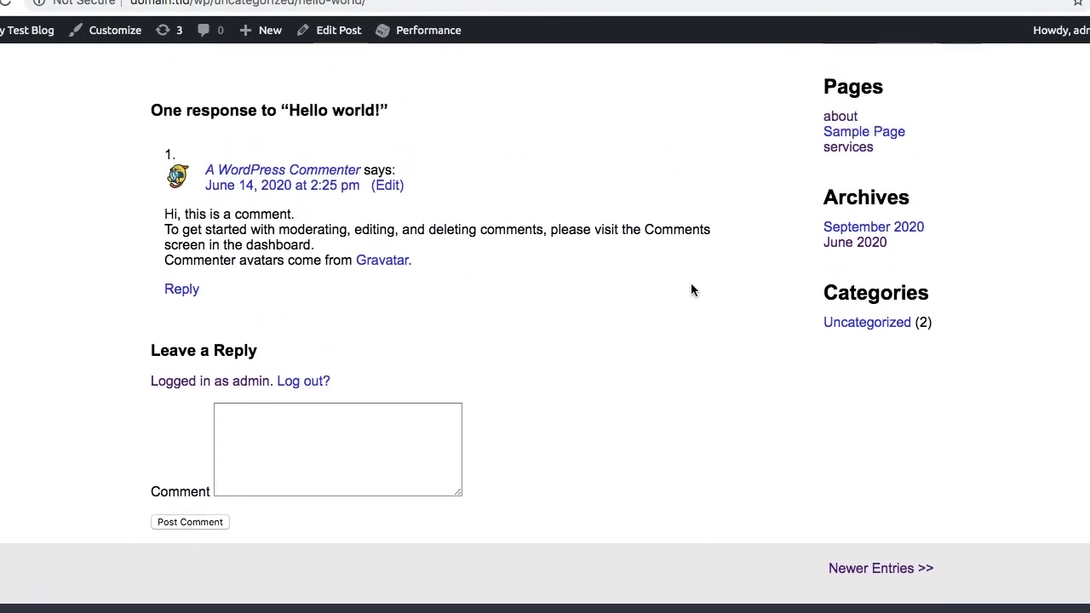
{"action": "scroll", "coordinate": [691, 286], "scroll_direction": "up", "scroll_amount": 4}
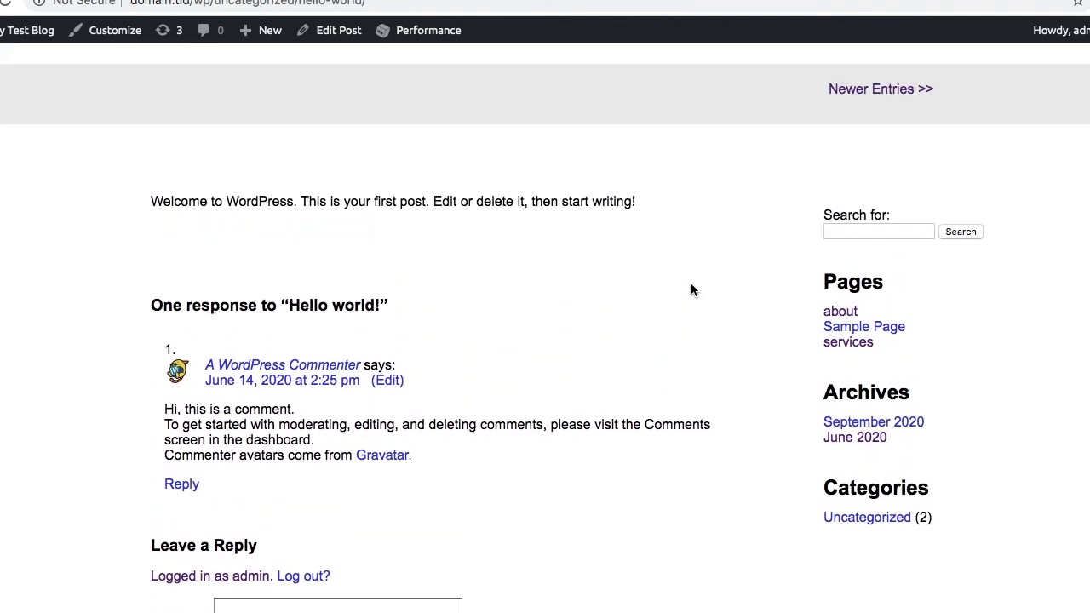
{"action": "scroll", "coordinate": [691, 285], "scroll_direction": "up", "scroll_amount": 8}
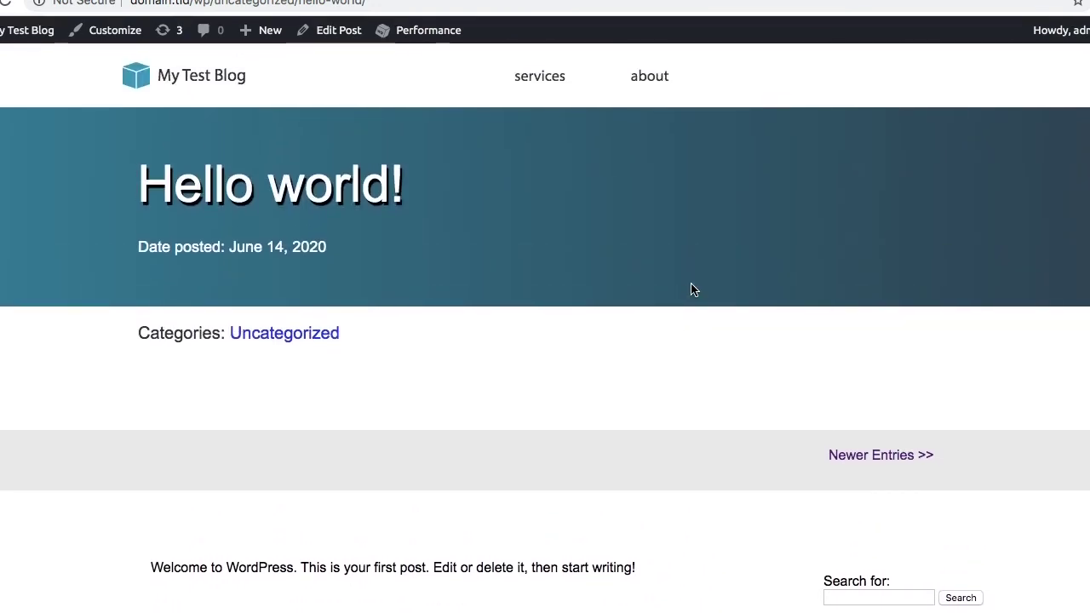
{"action": "left_click", "coordinate": [886, 455]}
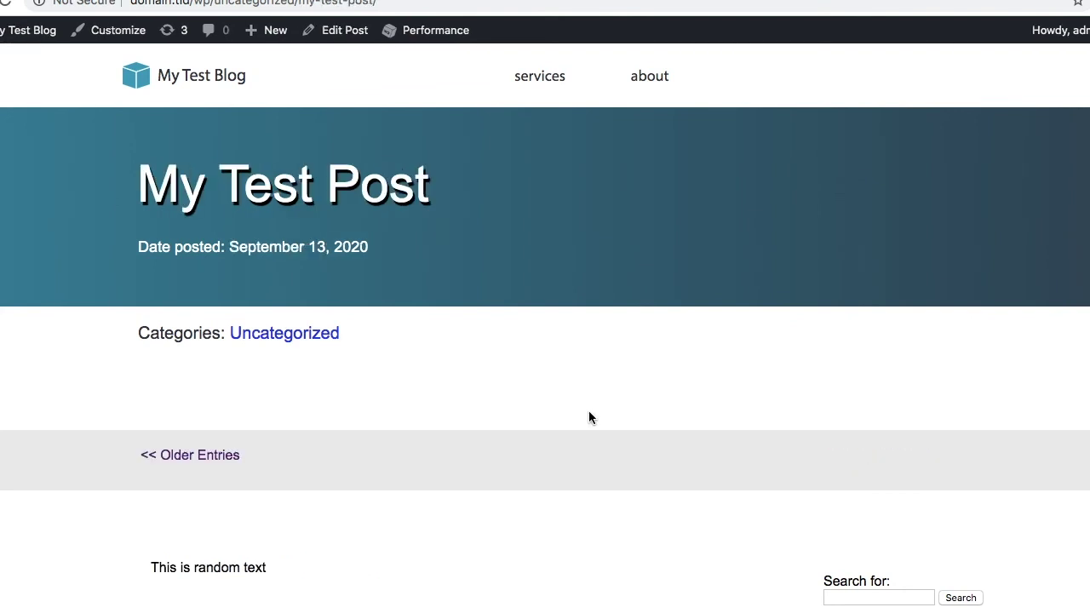
{"action": "scroll", "coordinate": [588, 417], "scroll_direction": "down", "scroll_amount": 5}
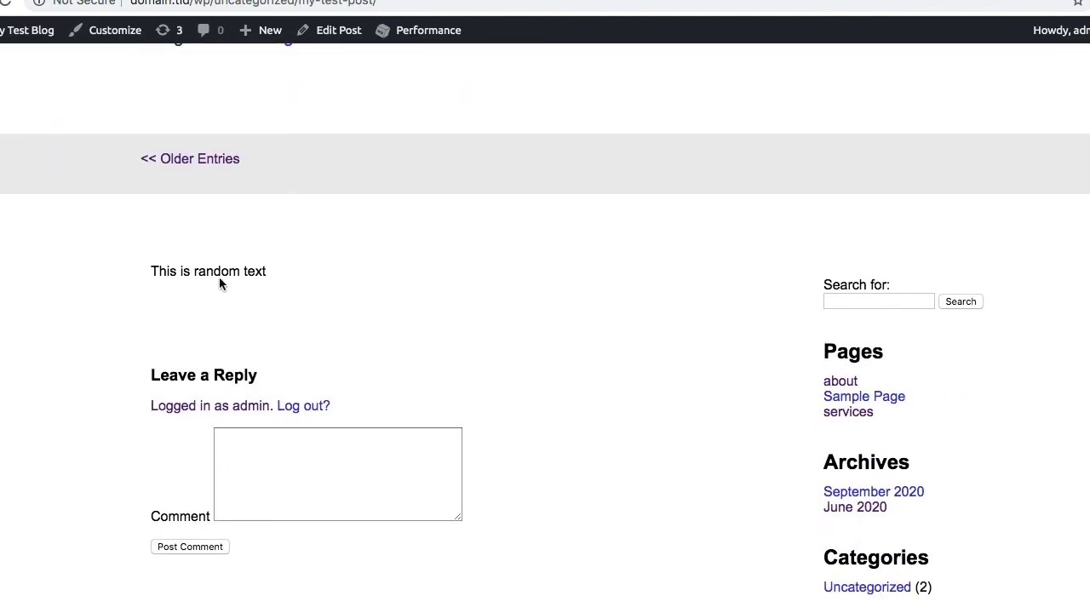